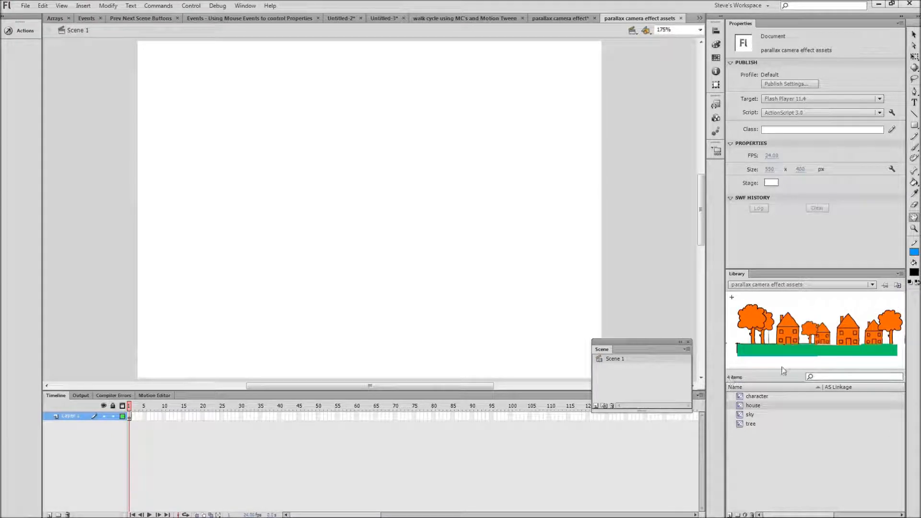
# Place the sky symbol on the stage, narrow it to about 633 px wide, and move it to cover the whole stage
pyautogui.moveTo(753, 416); pyautogui.dragTo(521, 293)
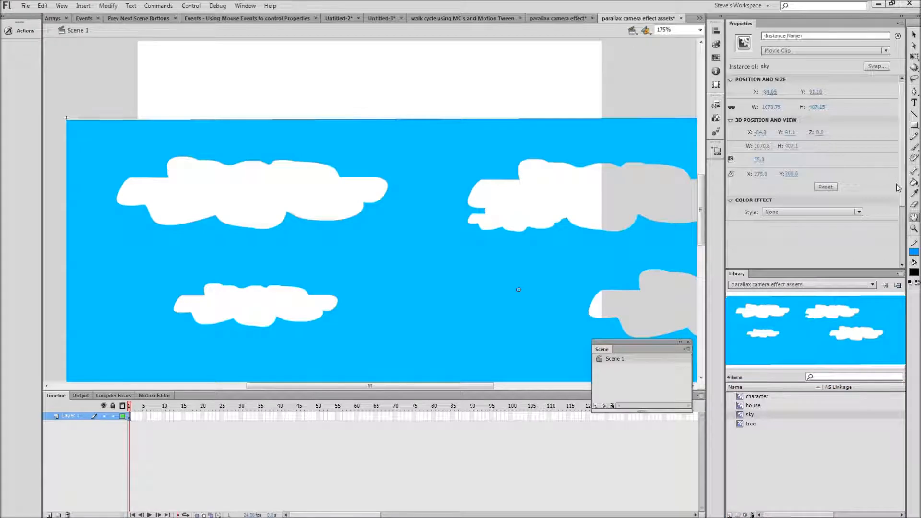
pyautogui.click(915, 229)
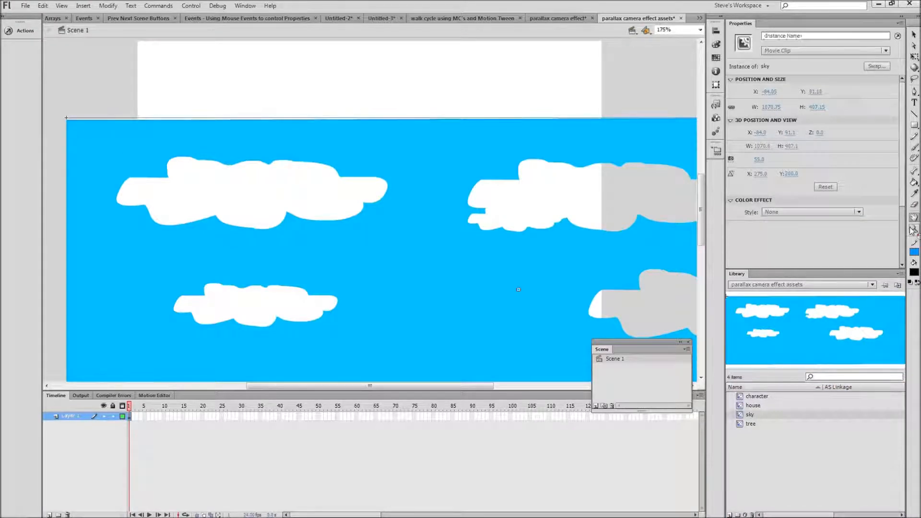
pyautogui.keyDown('alt'); pyautogui.click(484, 226); pyautogui.keyUp('alt')
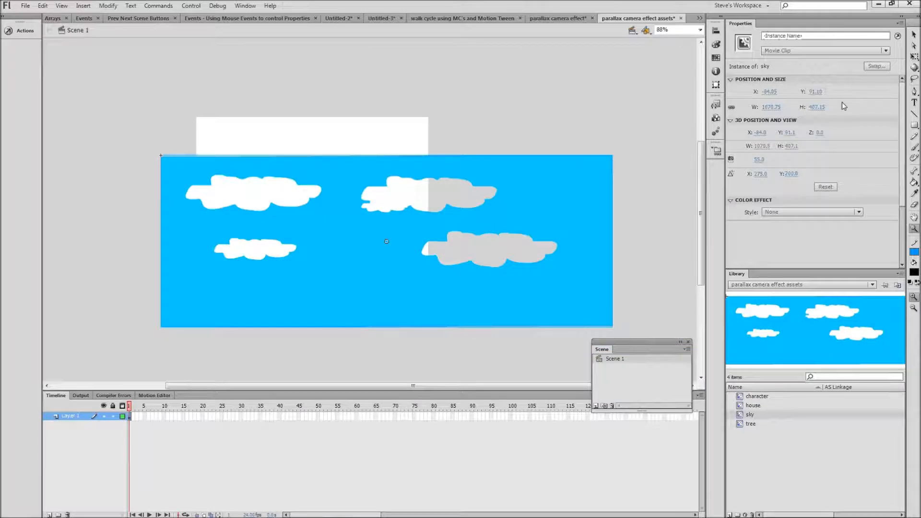
pyautogui.click(914, 56)
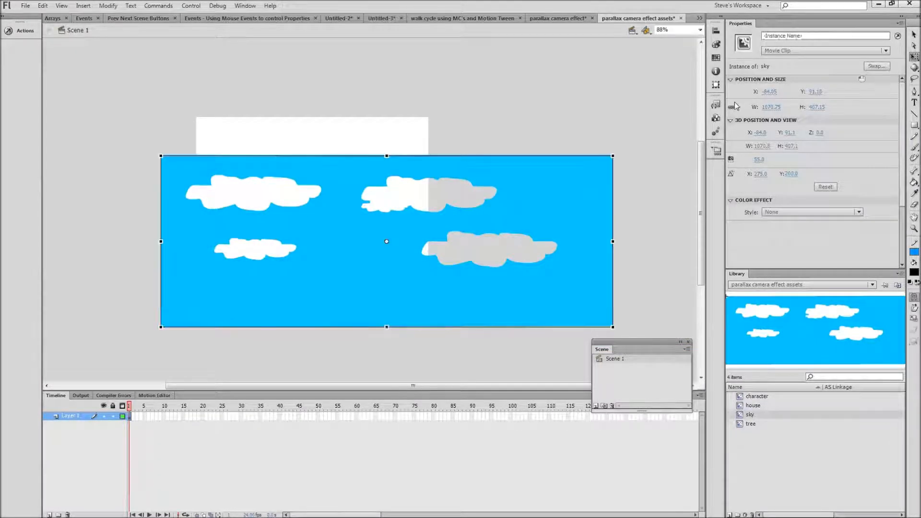
pyautogui.moveTo(614, 241); pyautogui.dragTo(520, 241)
pyautogui.moveTo(471, 205); pyautogui.dragTo(396, 164)
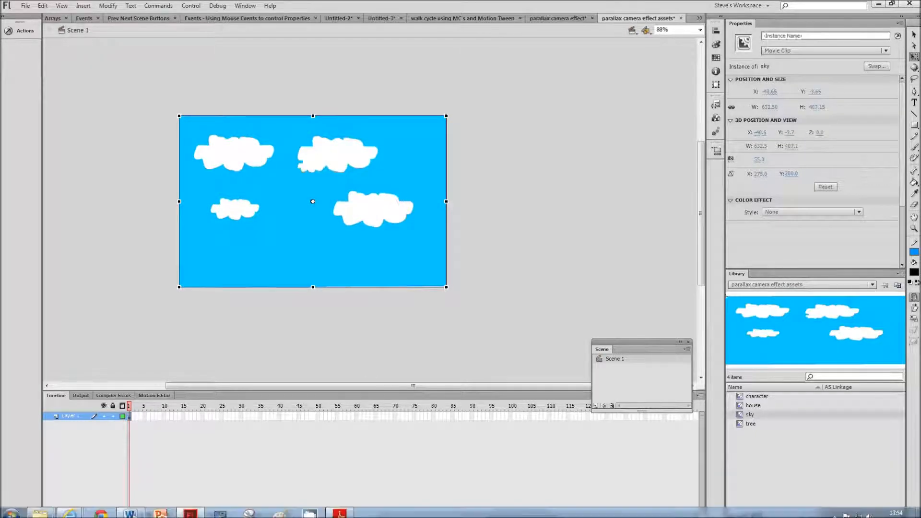
# Rename the layer holding the sky artwork as sky
pyautogui.doubleClick(71, 417)
pyautogui.write('sk')
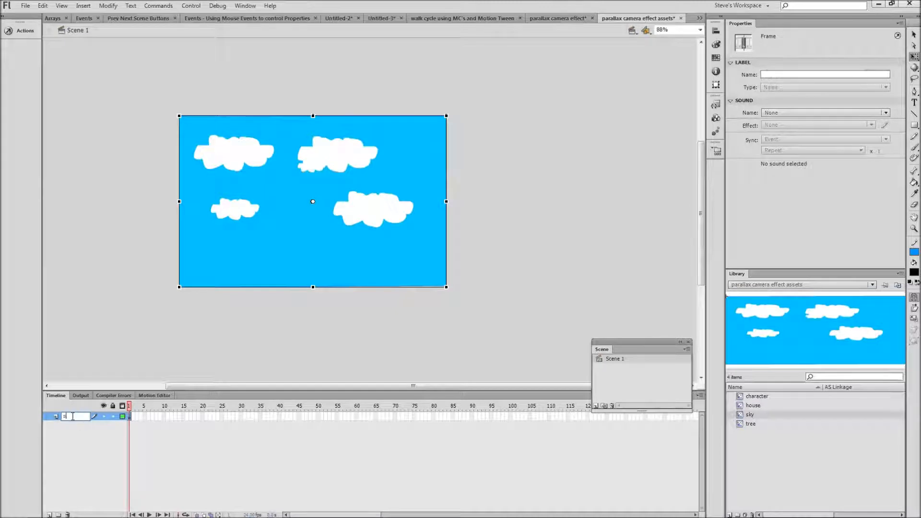
pyautogui.write('y')
pyautogui.click(59, 290)
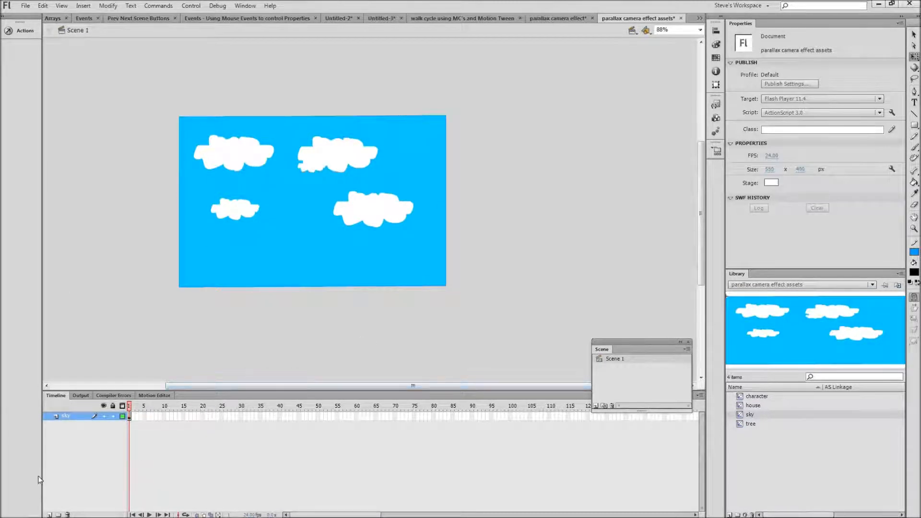
# Add a layer named houses above the sky and place the house symbol on it, along the lower part of the sky
pyautogui.click(49, 515)
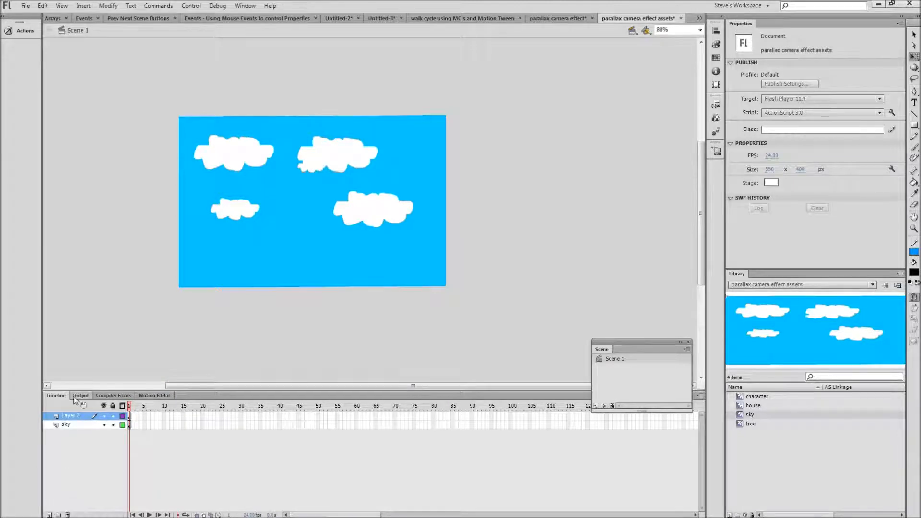
pyautogui.doubleClick(74, 418)
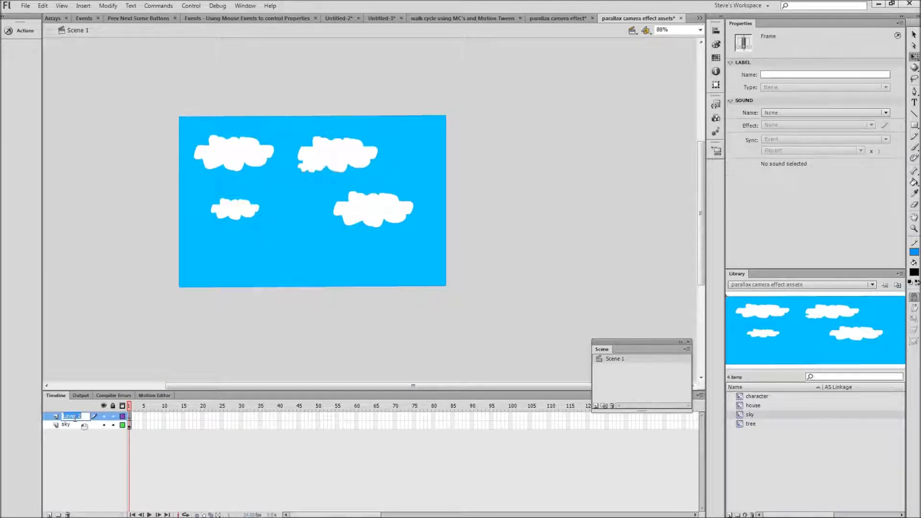
pyautogui.write('houses')
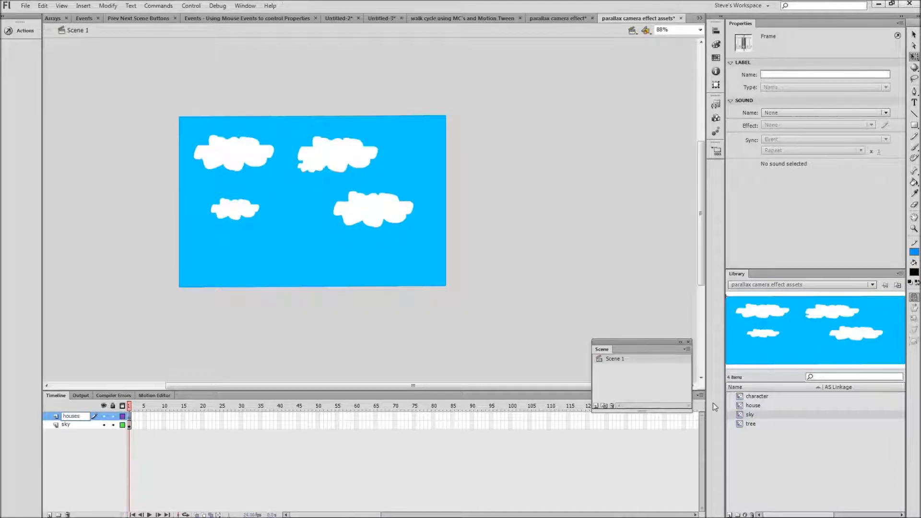
pyautogui.moveTo(749, 406); pyautogui.dragTo(428, 230)
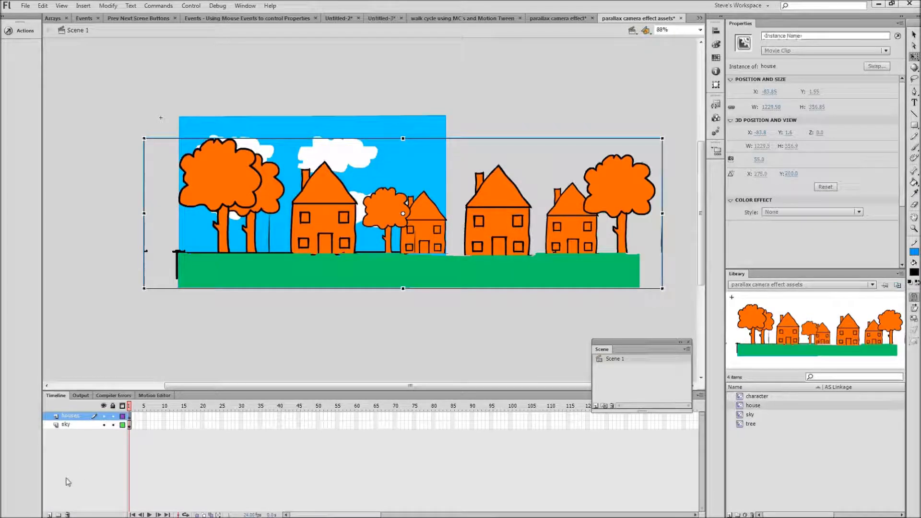
# Add a layer named character, place the character symbol in front of the leftmost house, and enlarge it to about 213 × 411 px
pyautogui.click(49, 514)
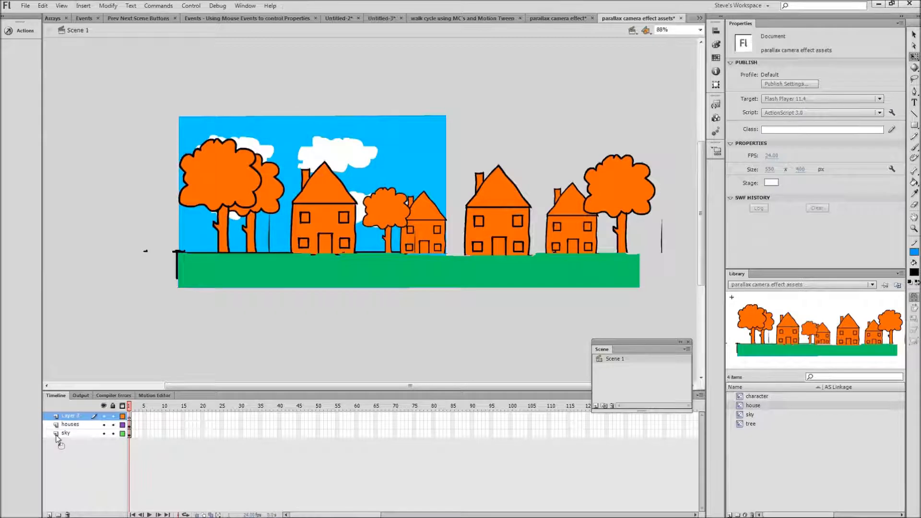
pyautogui.doubleClick(79, 417)
pyautogui.write('character')
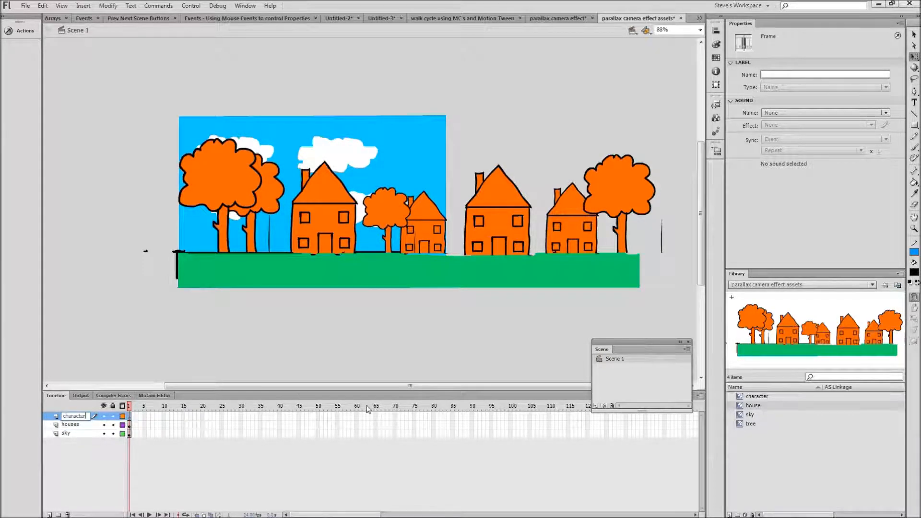
pyautogui.moveTo(748, 396); pyautogui.dragTo(281, 264)
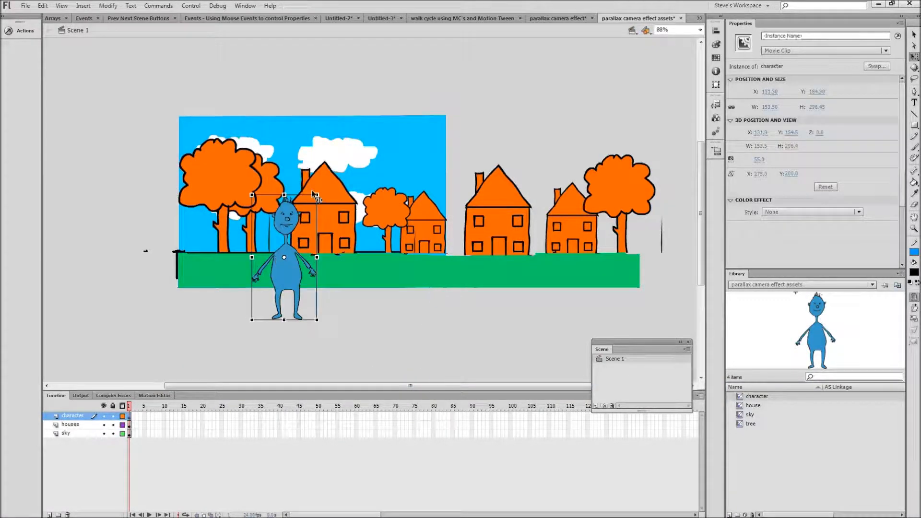
pyautogui.moveTo(320, 193); pyautogui.dragTo(353, 171)
pyautogui.moveTo(296, 212); pyautogui.dragTo(274, 198)
# Add a new layer named tree above the character layer
pyautogui.moveTo(756, 427); pyautogui.dragTo(541, 356)
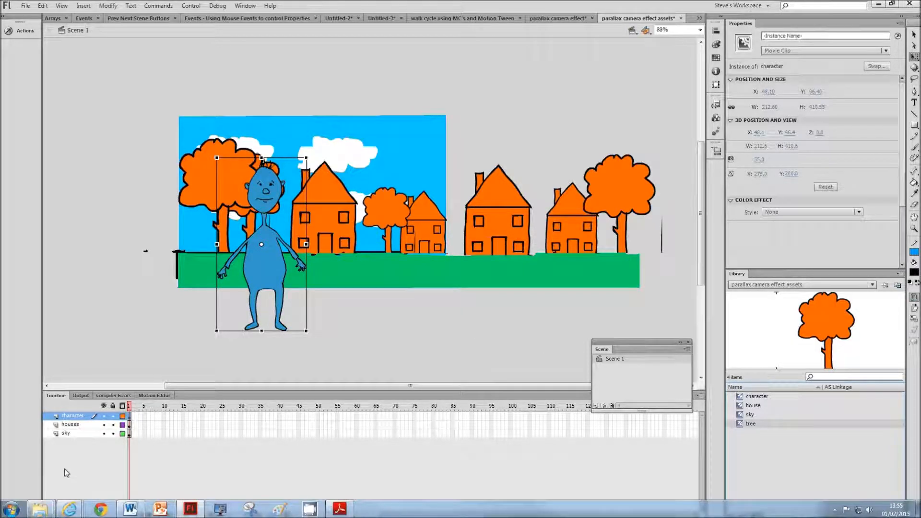
pyautogui.click(49, 515)
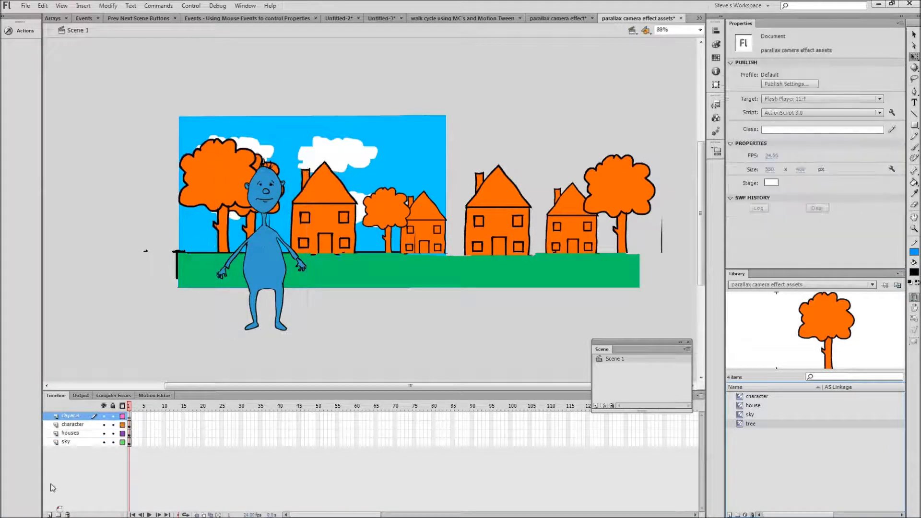
pyautogui.click(83, 418)
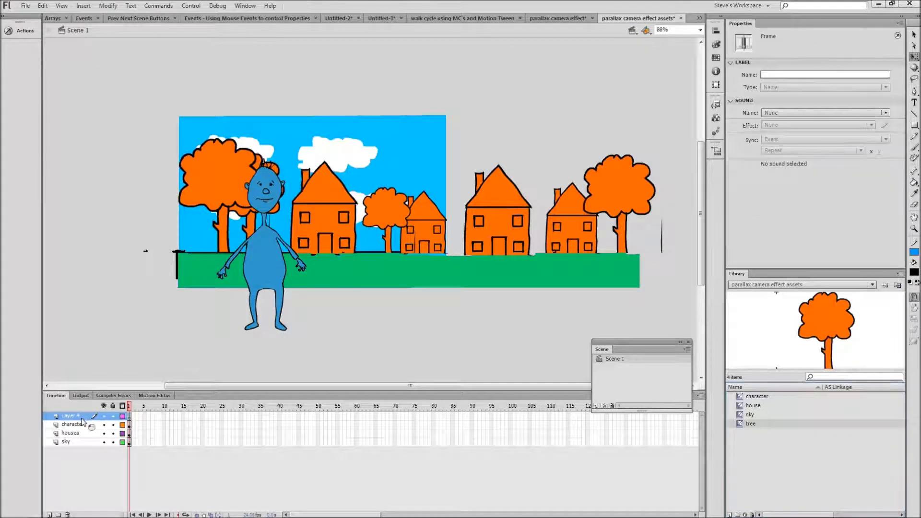
pyautogui.doubleClick(81, 418)
pyautogui.write('tree')
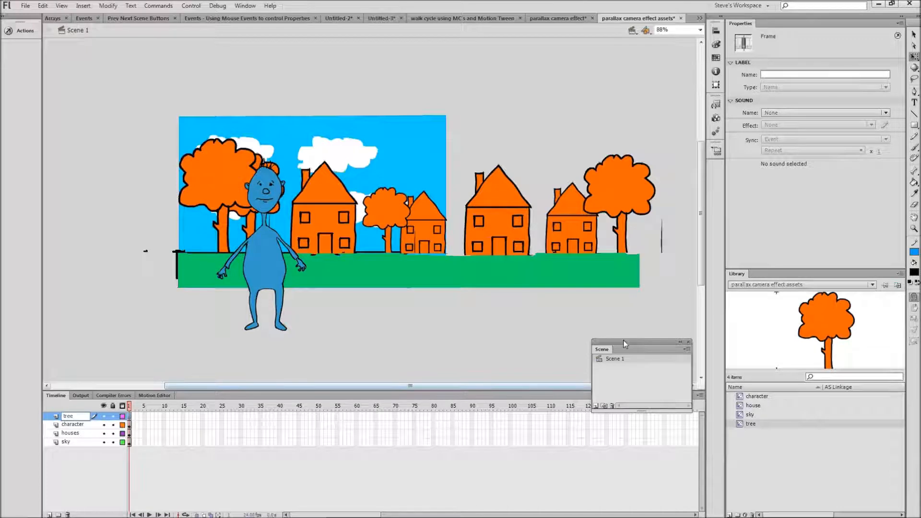
# Place the tree symbol on the tree layer, enlarge it to about 576 × 565 px, and move it beyond the stage's right edge
pyautogui.click(822, 327)
pyautogui.moveTo(834, 324); pyautogui.dragTo(413, 261)
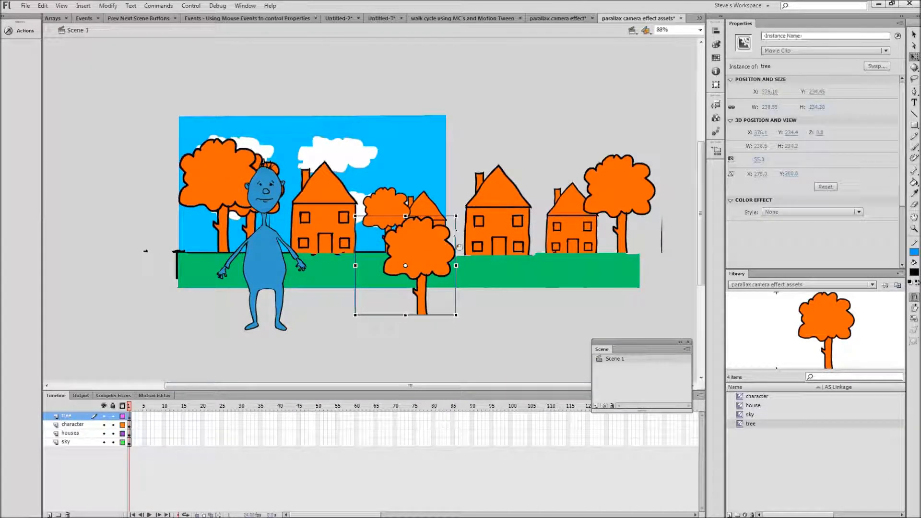
pyautogui.moveTo(456, 216); pyautogui.dragTo(559, 148)
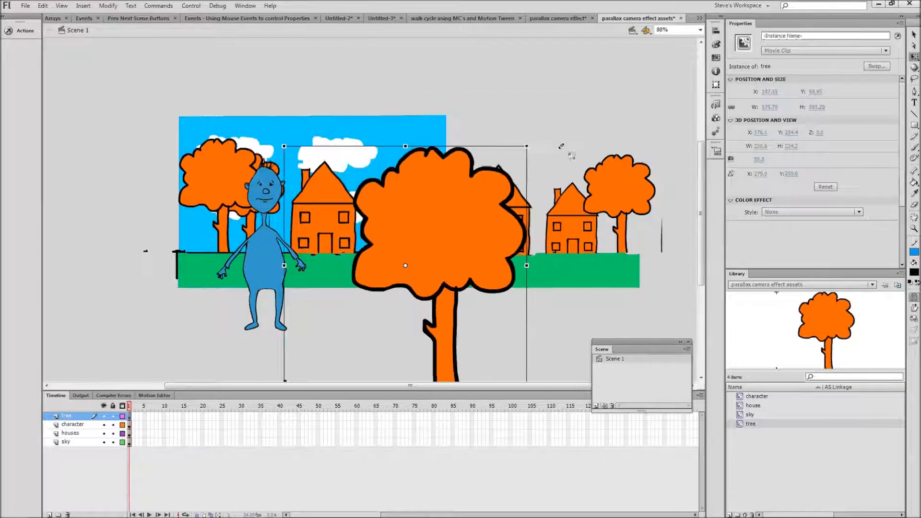
pyautogui.moveTo(438, 259); pyautogui.dragTo(656, 202)
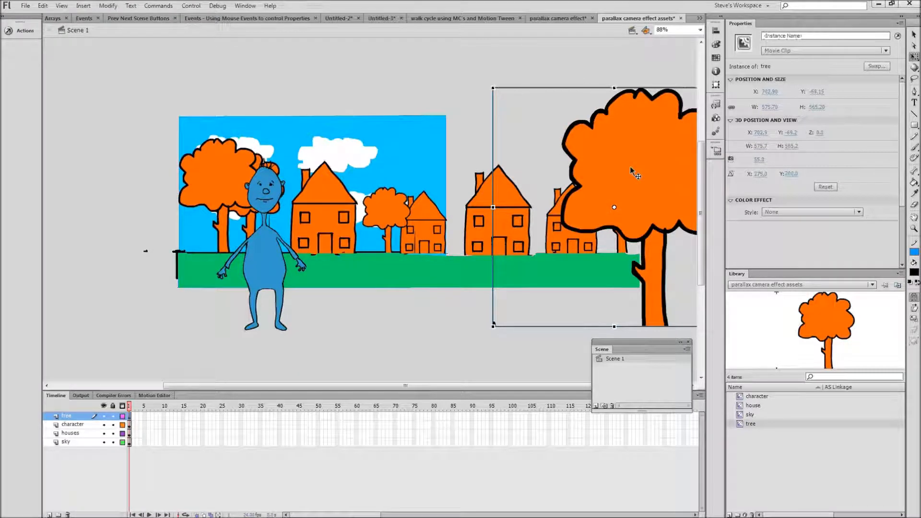
# Paste two copies of the large tree, shrink one, and position it between the stage's right edge and the original tree
pyautogui.hotkey('ctrl', 'v')
pyautogui.moveTo(413, 206); pyautogui.dragTo(312, 189)
pyautogui.click(431, 177)
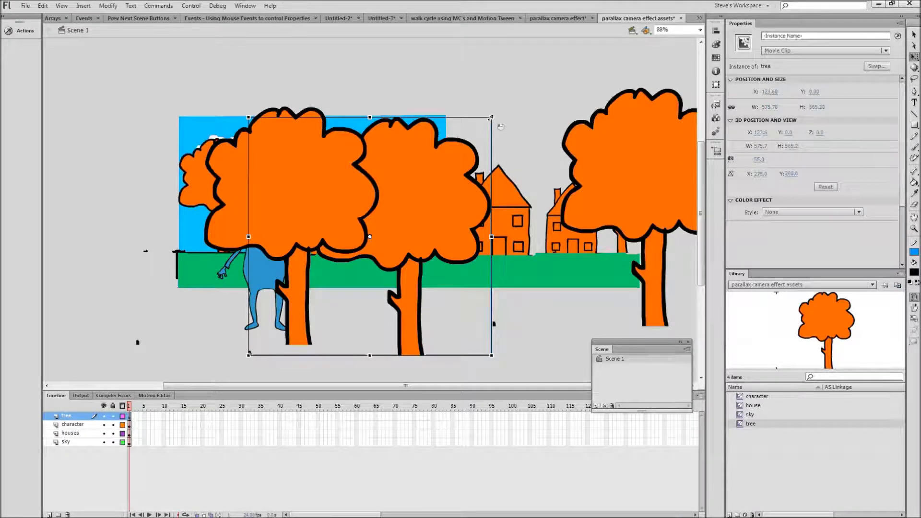
pyautogui.moveTo(491, 117); pyautogui.dragTo(461, 147)
pyautogui.moveTo(430, 189); pyautogui.dragTo(526, 200)
# Scale the other tree copy down to about 534 × 524 px and move it to the left of the character
pyautogui.click(314, 197)
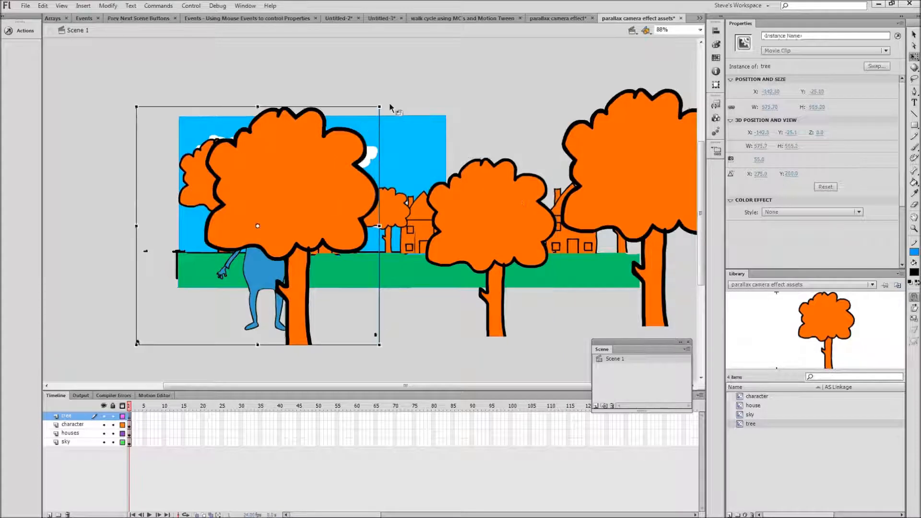
pyautogui.moveTo(379, 108); pyautogui.dragTo(366, 139)
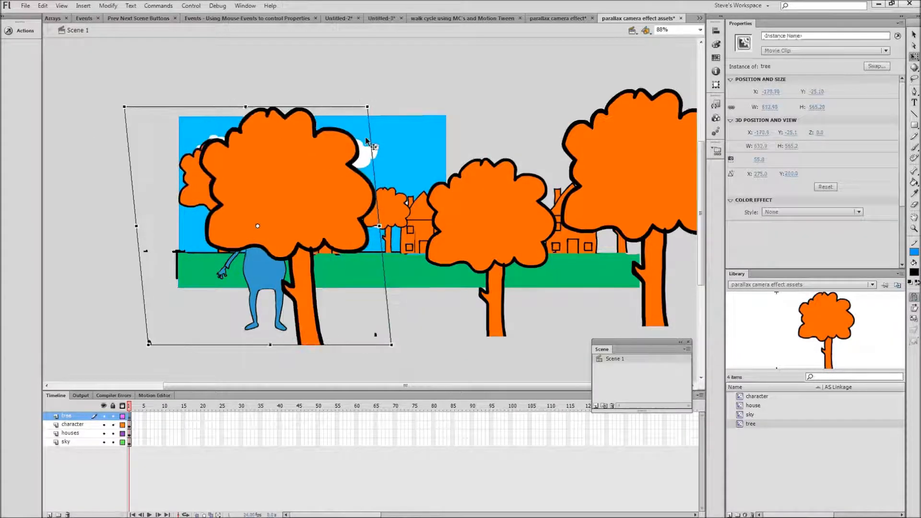
pyautogui.hotkey('ctrl', 'z')
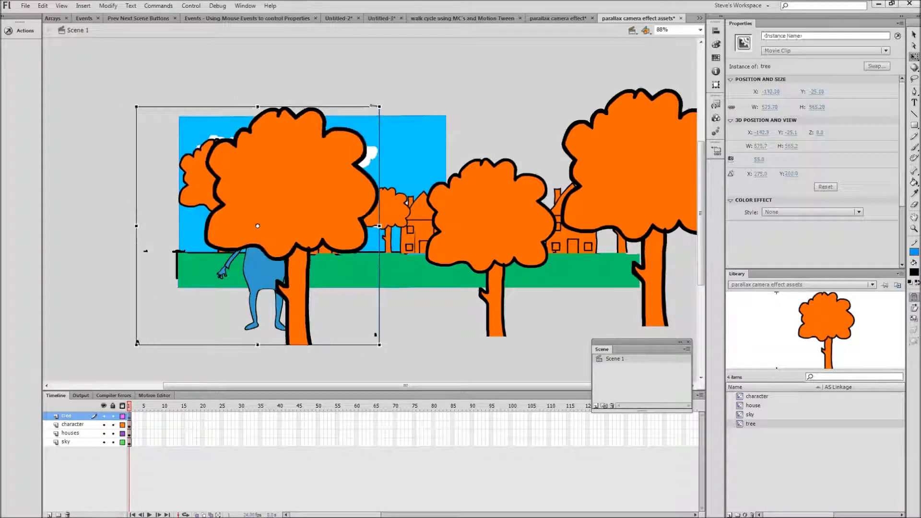
pyautogui.moveTo(379, 108); pyautogui.dragTo(411, 116)
pyautogui.moveTo(321, 167); pyautogui.dragTo(175, 171)
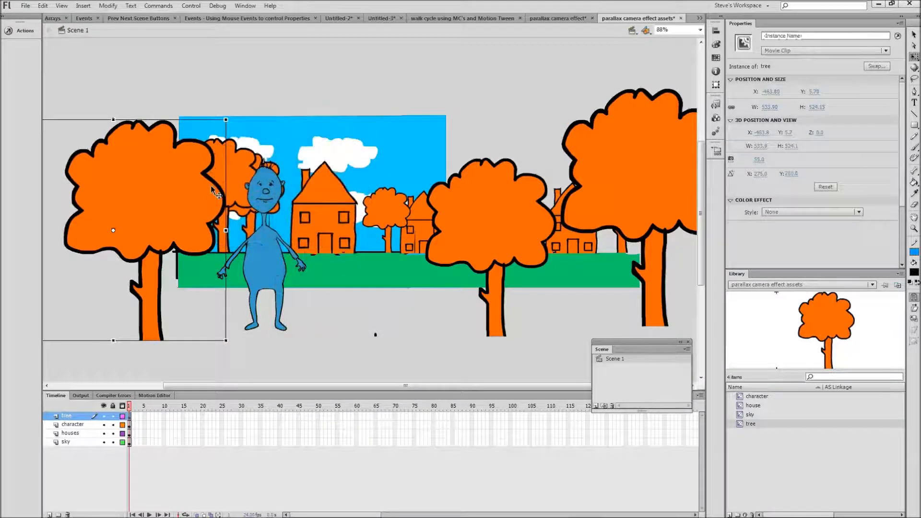
# Move the character slightly right and down and lower the far-right tree, checking the placement against the stage with layer outlines
pyautogui.click(267, 252)
pyautogui.moveTo(272, 257); pyautogui.dragTo(283, 263)
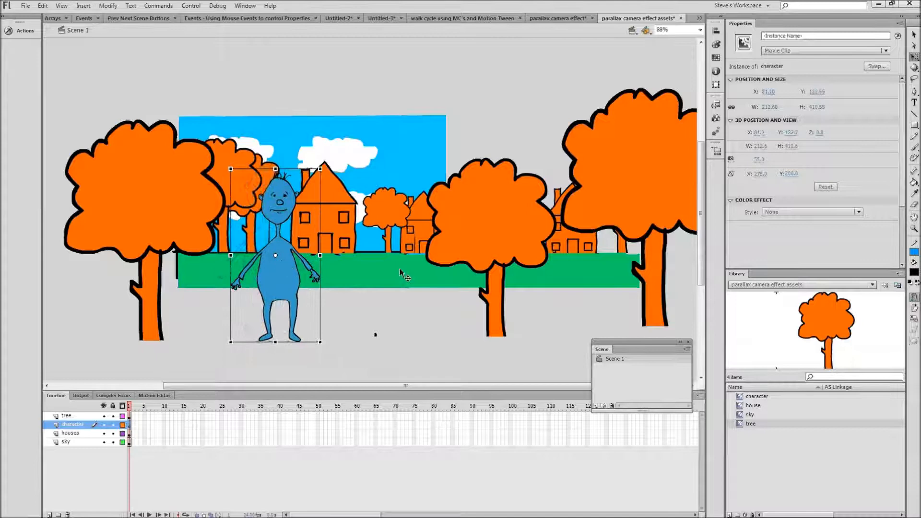
pyautogui.click(122, 406)
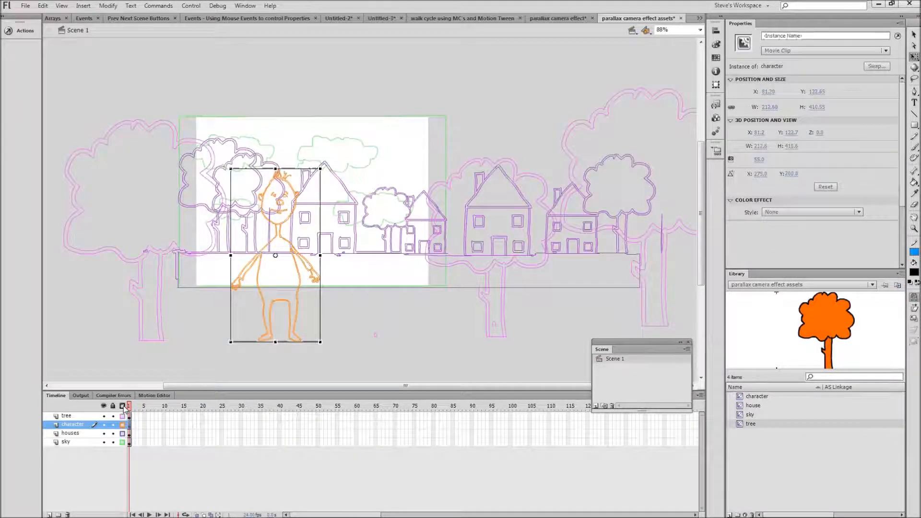
pyautogui.click(122, 406)
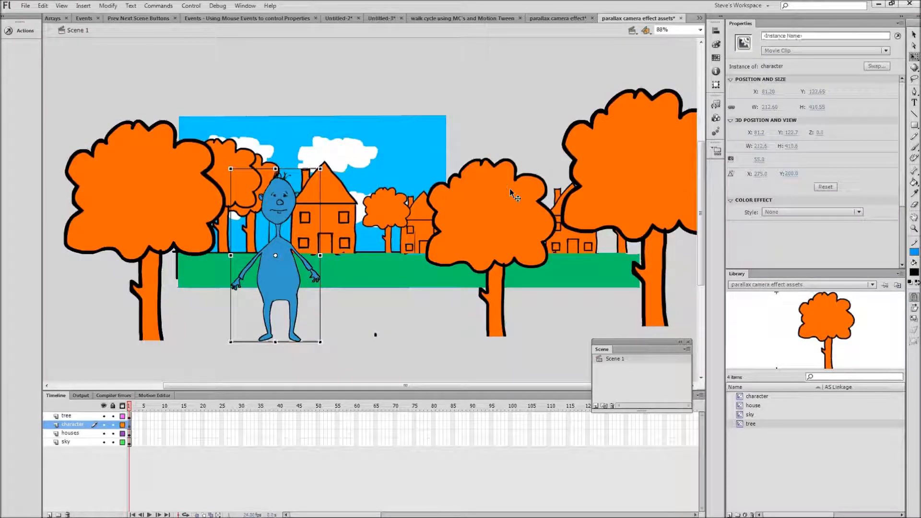
pyautogui.moveTo(622, 182)
pyautogui.mouseDown()
pyautogui.moveTo(630, 206)
pyautogui.moveTo(628, 191)
pyautogui.mouseUp()
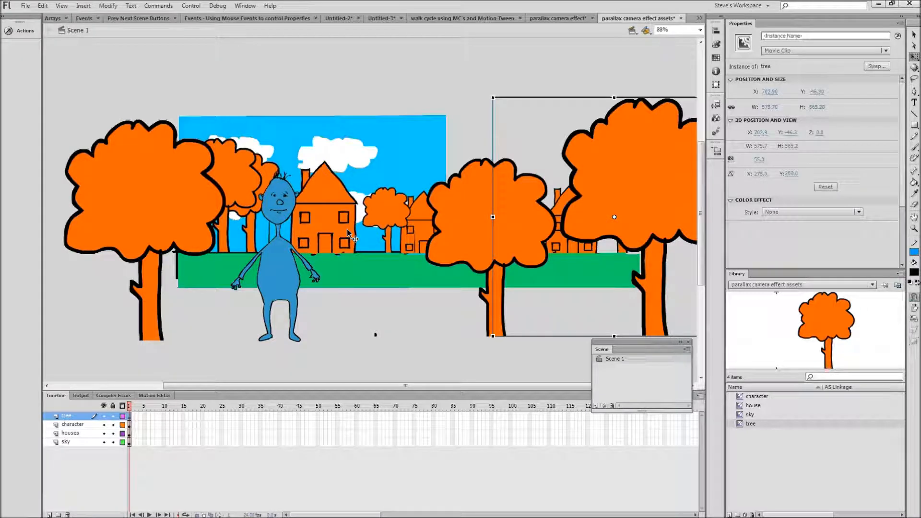
# Set the houses' 3D Z position to 500 and enlarge them to about 1963 px wide so they span the scene again
pyautogui.click(404, 157)
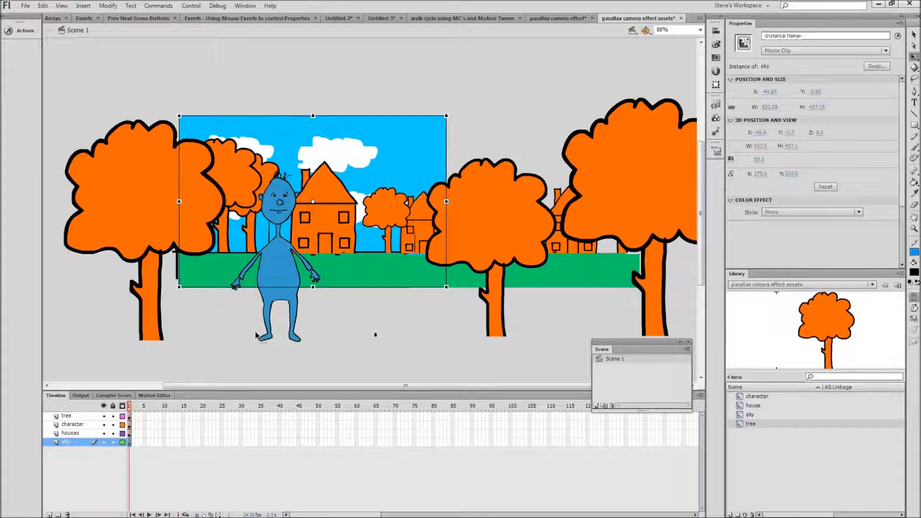
pyautogui.click(342, 214)
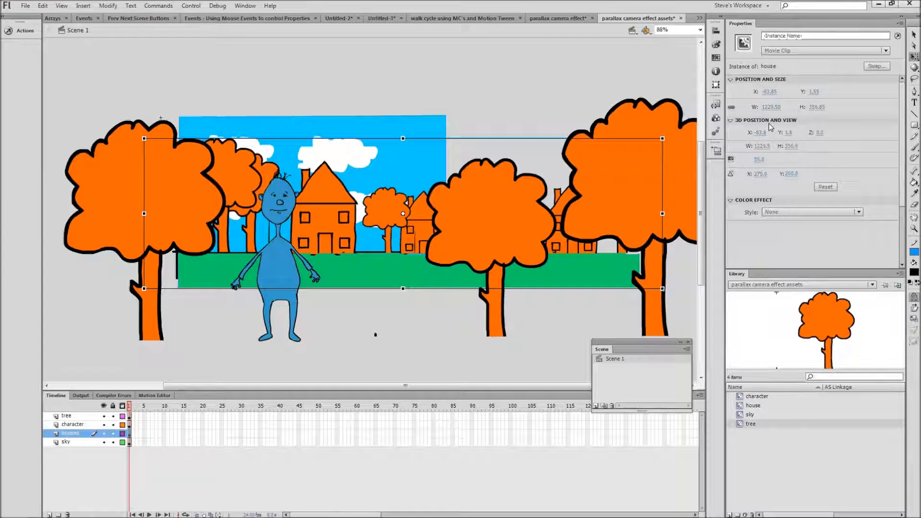
pyautogui.click(822, 134)
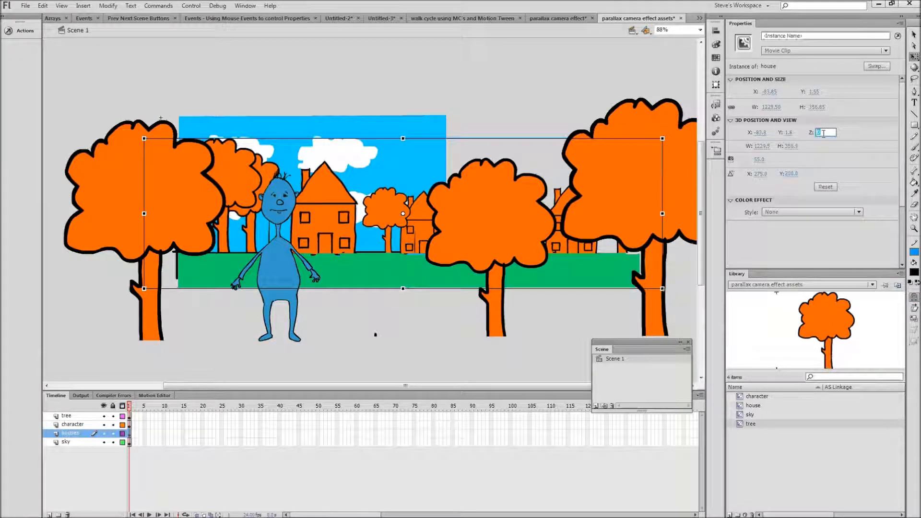
pyautogui.write('500')
pyautogui.press('Return')
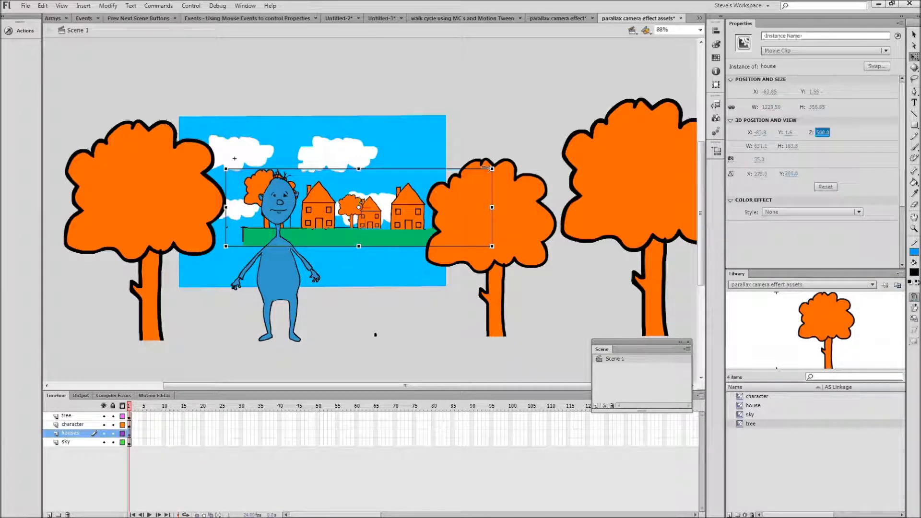
pyautogui.moveTo(492, 169); pyautogui.dragTo(573, 124)
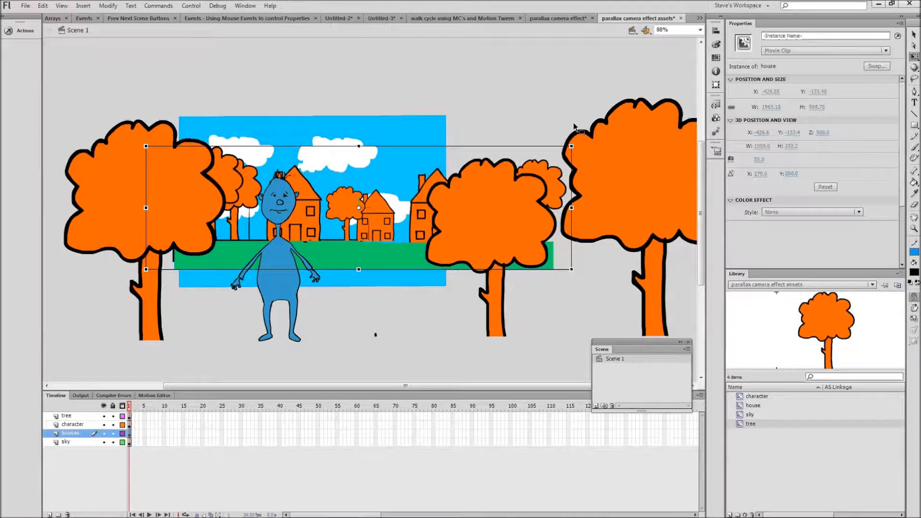
# Set the character's 3D Z position to 200 and enlarge the figure to about 310 px wide
pyautogui.click(282, 280)
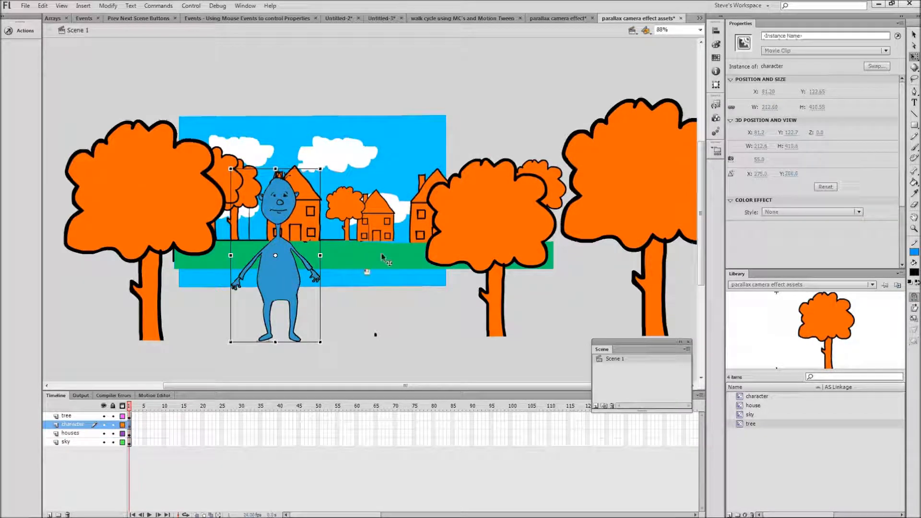
pyautogui.click(819, 134)
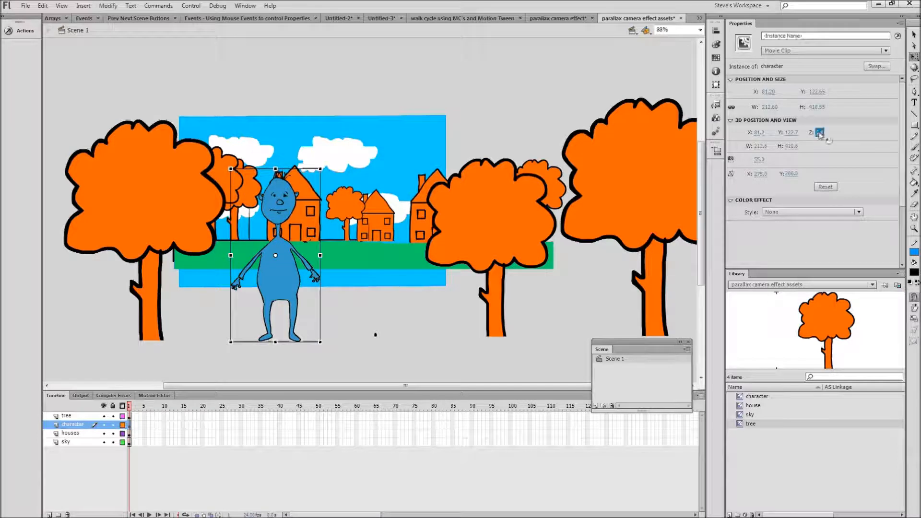
pyautogui.write('200')
pyautogui.press('Return')
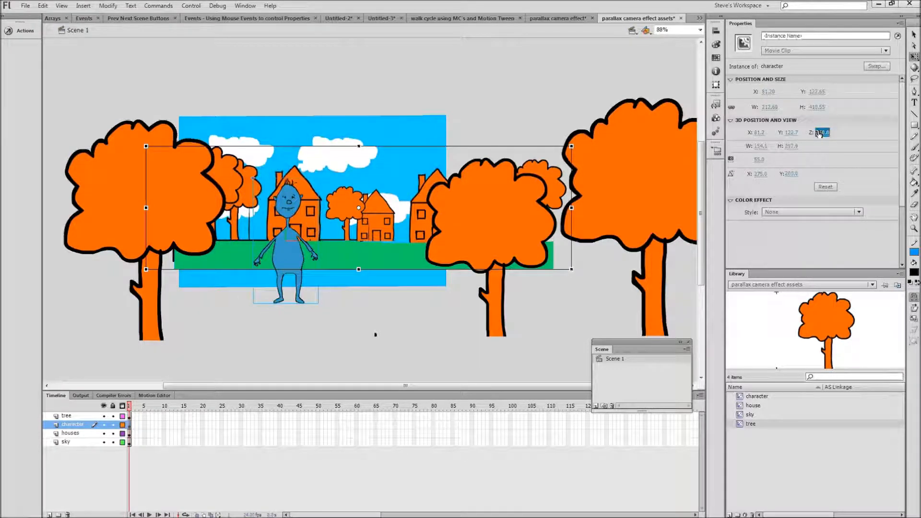
pyautogui.click(347, 347)
pyautogui.click(298, 259)
pyautogui.moveTo(317, 178); pyautogui.dragTo(369, 151)
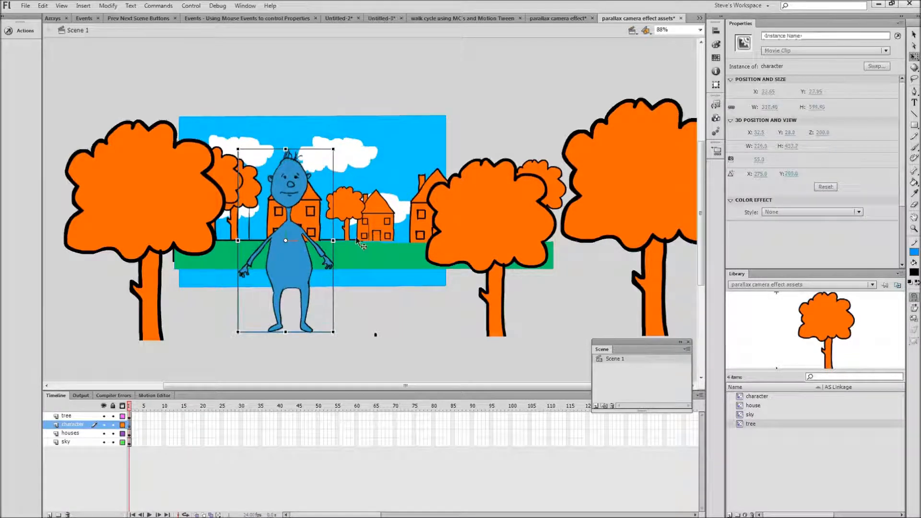
# Lower the houses until their green ground meets the stage's bottom edge, checking the placement with layer outlines
pyautogui.click(385, 236)
pyautogui.moveTo(385, 236); pyautogui.dragTo(385, 240)
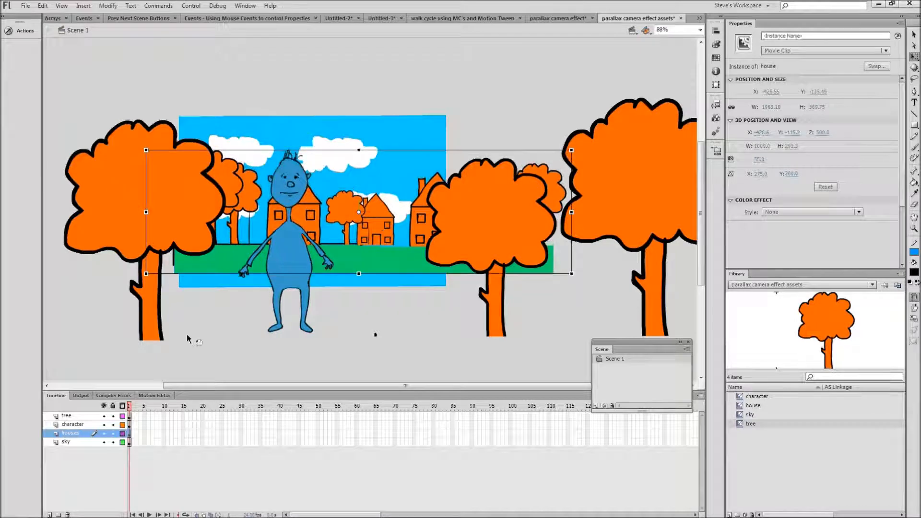
pyautogui.click(123, 407)
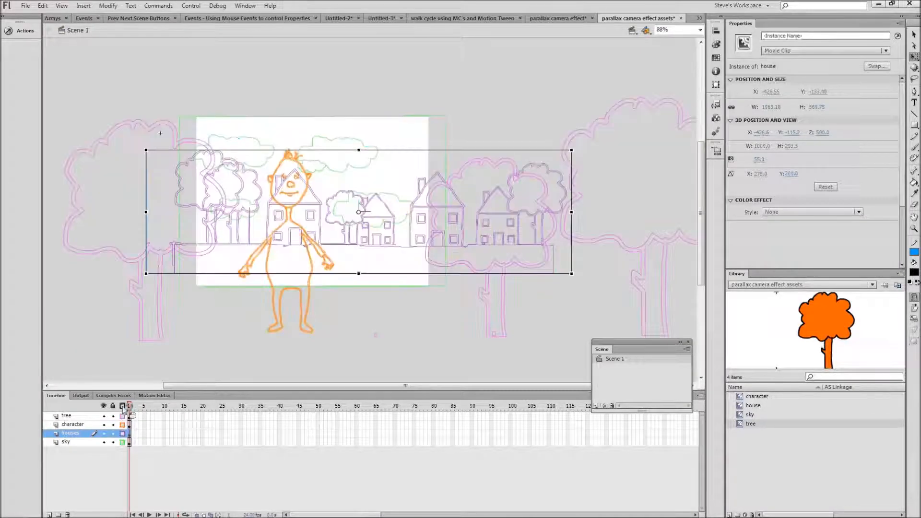
pyautogui.click(123, 406)
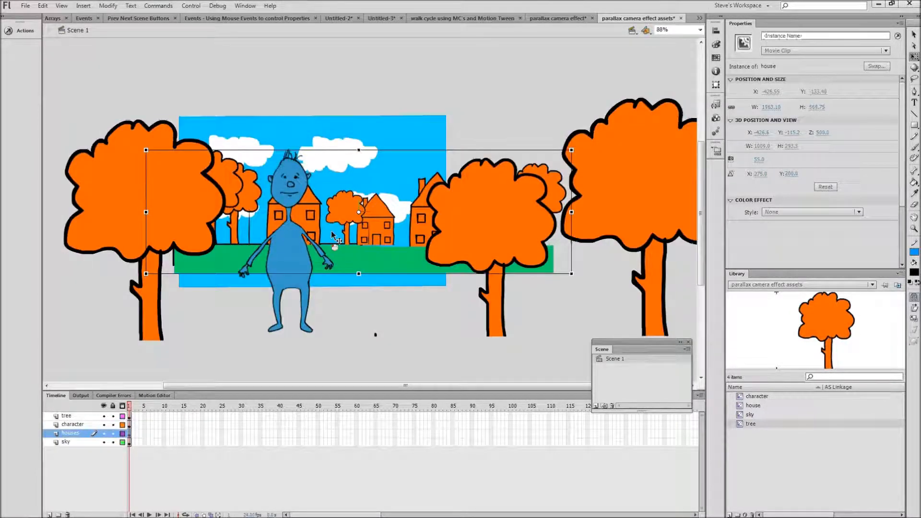
pyautogui.moveTo(374, 234); pyautogui.dragTo(369, 257)
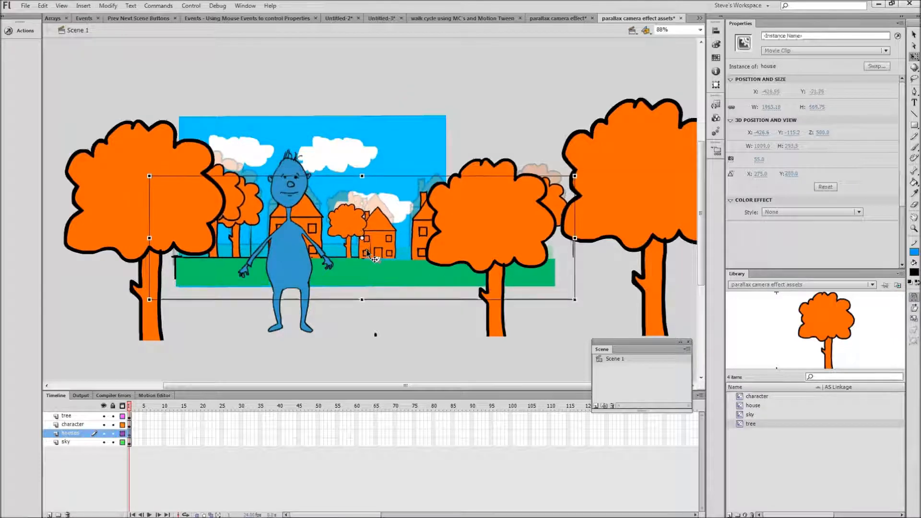
# Shrink the character to about 260 px wide and place it with its feet below the green ground strip
pyautogui.click(295, 247)
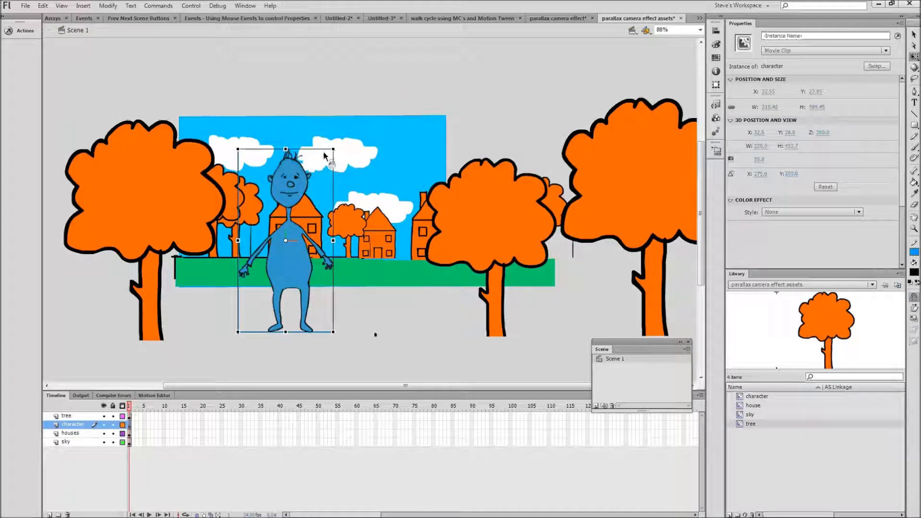
pyautogui.moveTo(332, 149)
pyautogui.mouseDown()
pyautogui.moveTo(332, 176)
pyautogui.moveTo(325, 164)
pyautogui.mouseUp()
pyautogui.moveTo(300, 195); pyautogui.dragTo(299, 213)
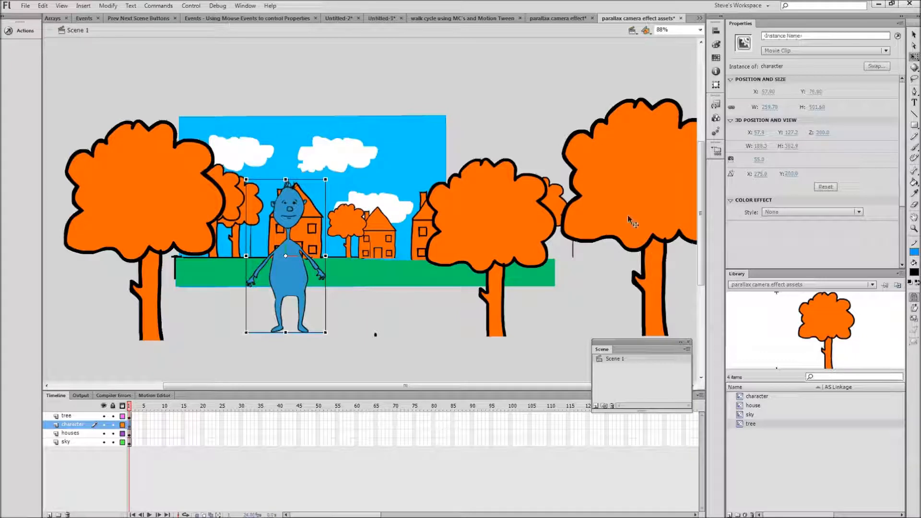
# Combine the three large foreground trees into one movie clip symbol named "trees"
pyautogui.click(473, 220)
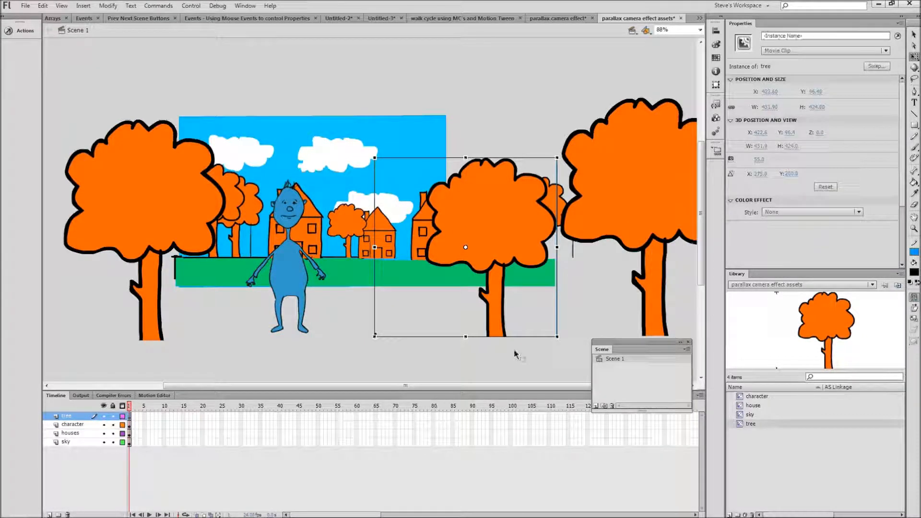
pyautogui.keyDown('shift'); pyautogui.click(627, 212); pyautogui.keyUp('shift')
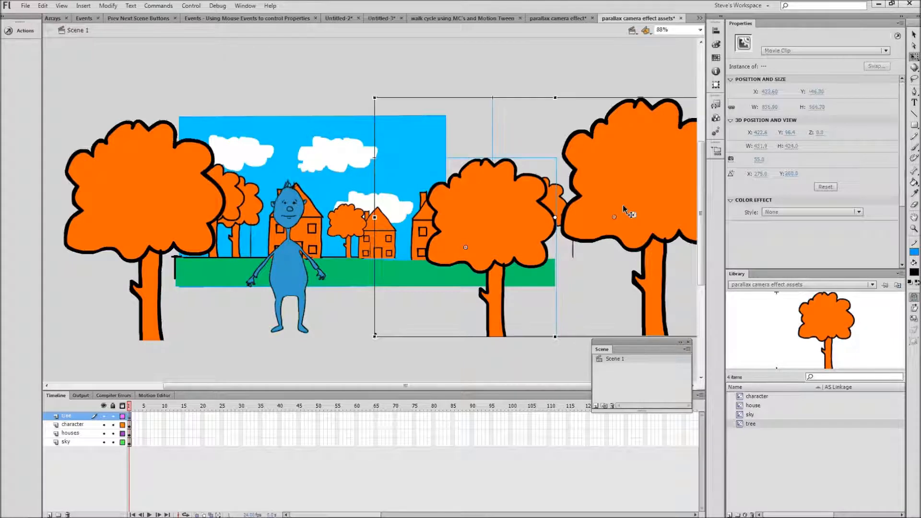
pyautogui.keyDown('shift'); pyautogui.click(156, 199); pyautogui.keyUp('shift')
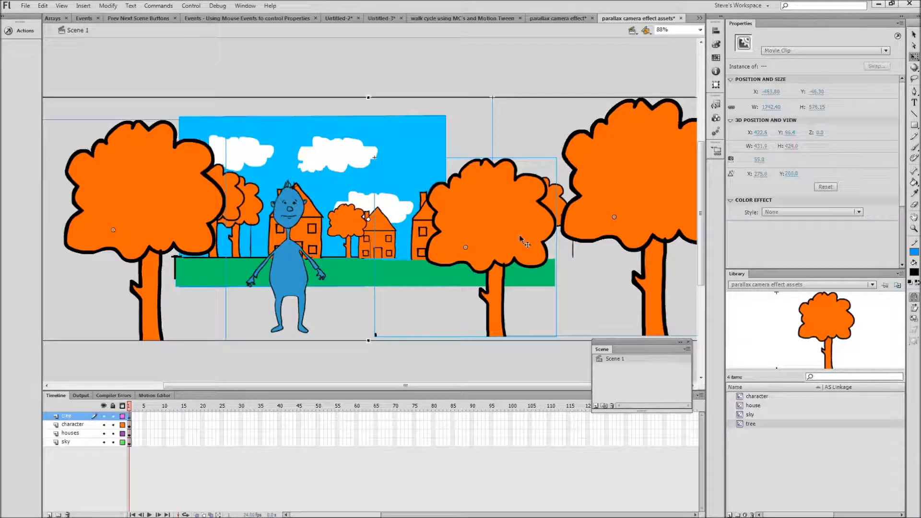
pyautogui.rightClick(498, 247)
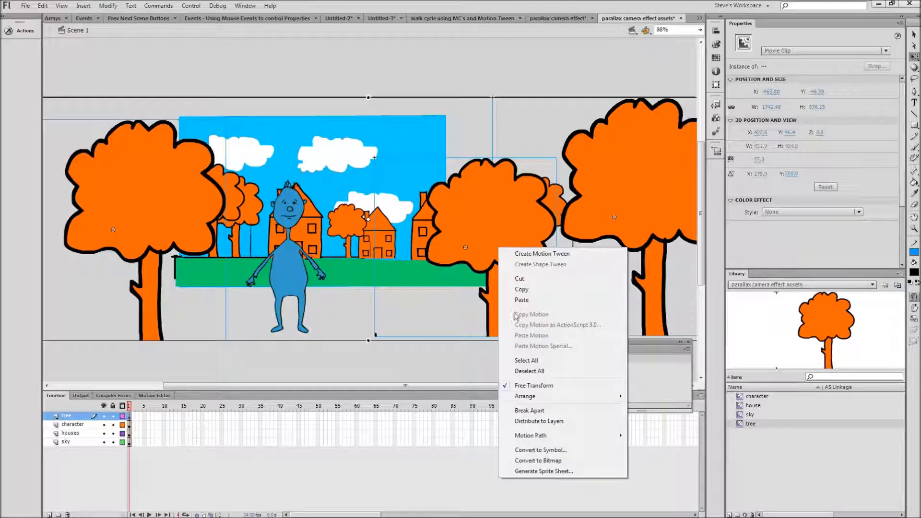
pyautogui.click(536, 450)
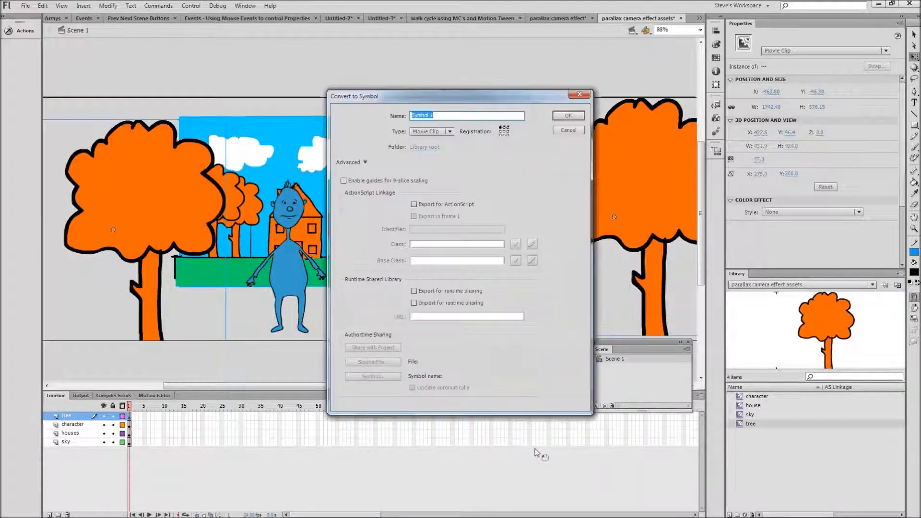
pyautogui.write('trees')
pyautogui.press('Return')
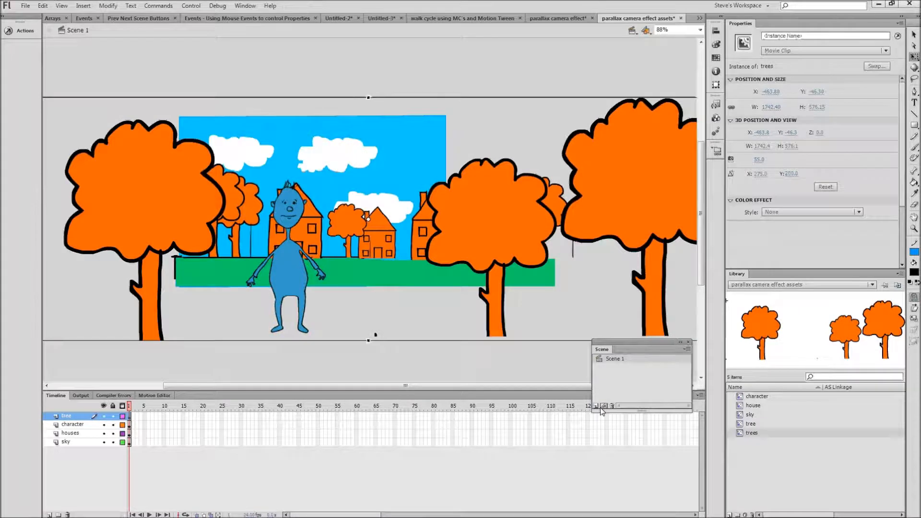
# Set the trees clip's 3D Z position to -200, shrink it to about 897 × 296 px and reposition it across the scene
pyautogui.click(822, 132)
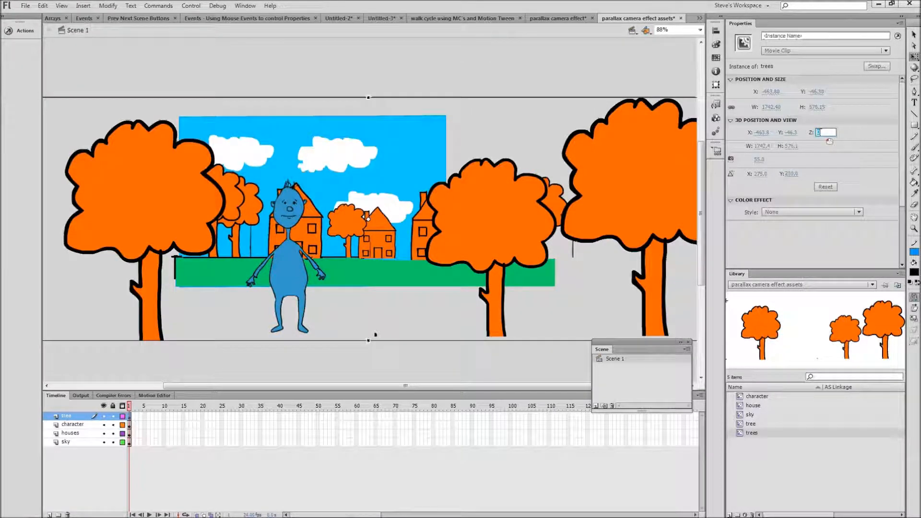
pyautogui.write('-200')
pyautogui.press('Return')
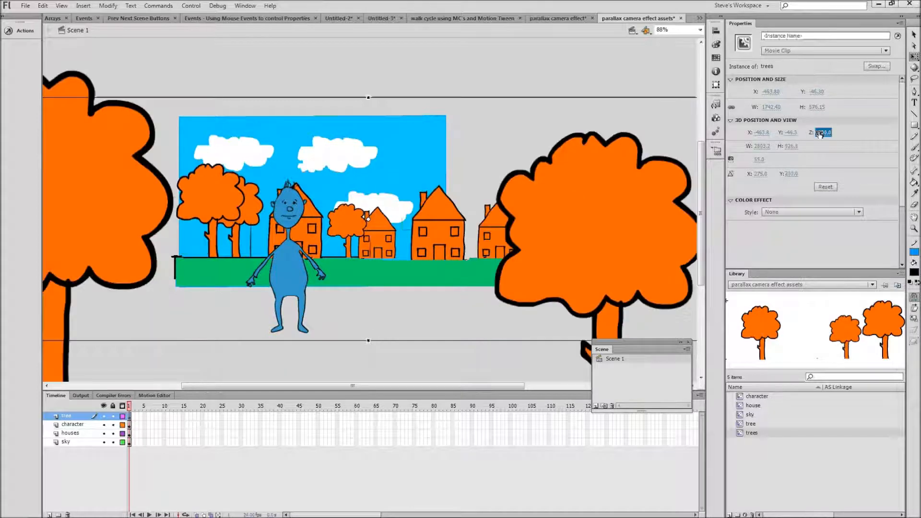
pyautogui.moveTo(662, 206); pyautogui.dragTo(571, 199)
pyautogui.moveTo(681, 149); pyautogui.dragTo(477, 196)
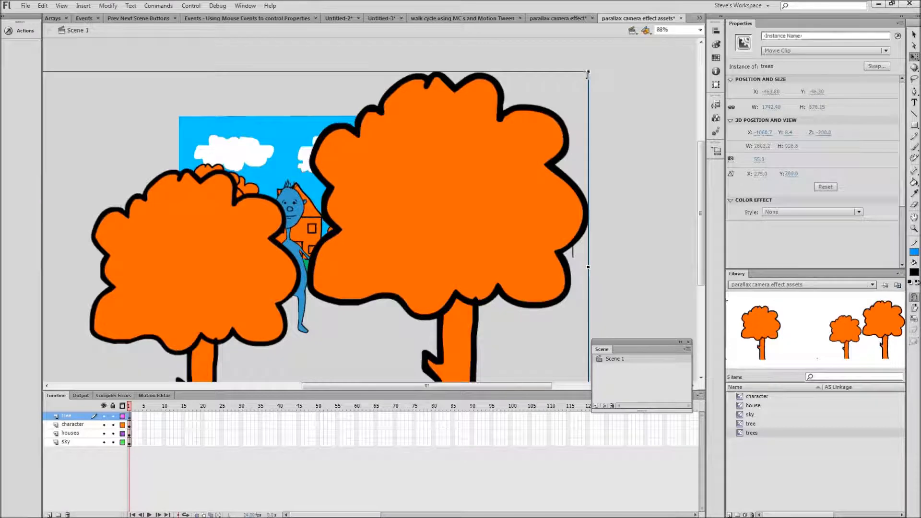
pyautogui.moveTo(588, 72); pyautogui.dragTo(285, 171)
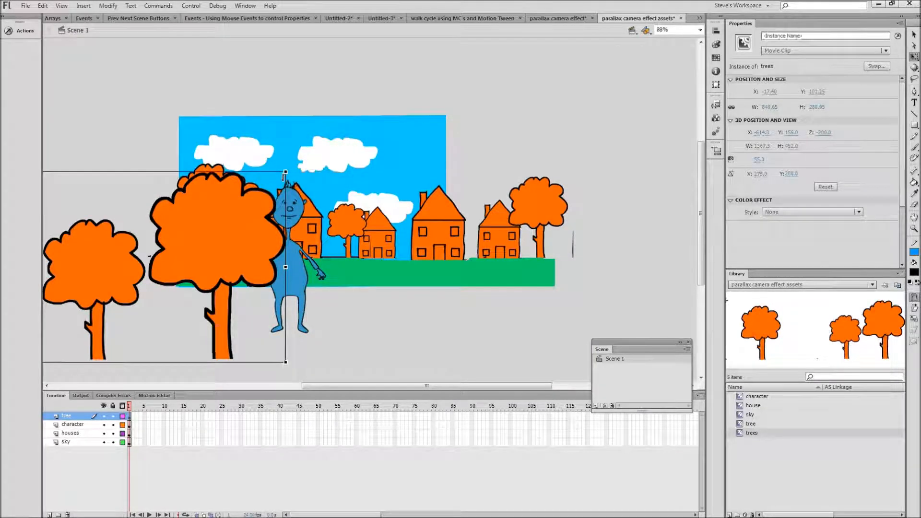
pyautogui.moveTo(248, 199); pyautogui.dragTo(451, 169)
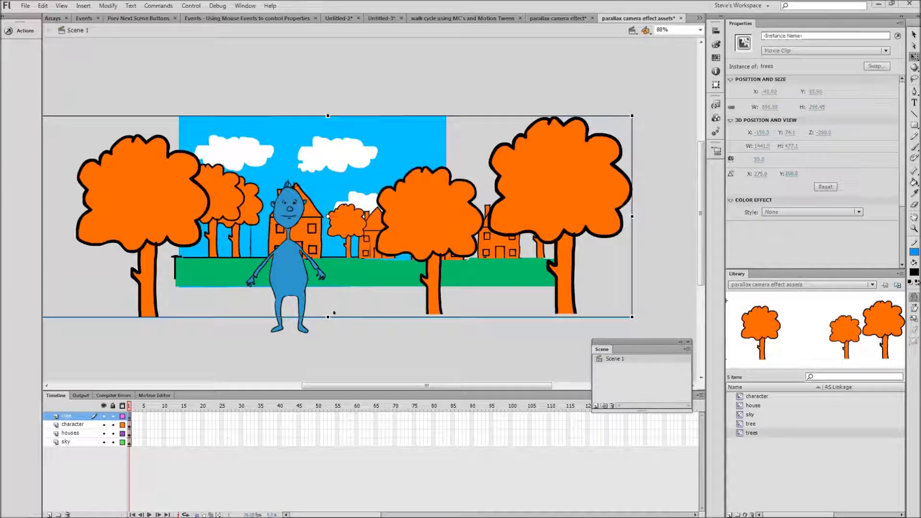
# Convert all the artwork on the stage into one movie clip symbol named "scene"
pyautogui.click(339, 350)
pyautogui.hotkey('ctrl', 'a')
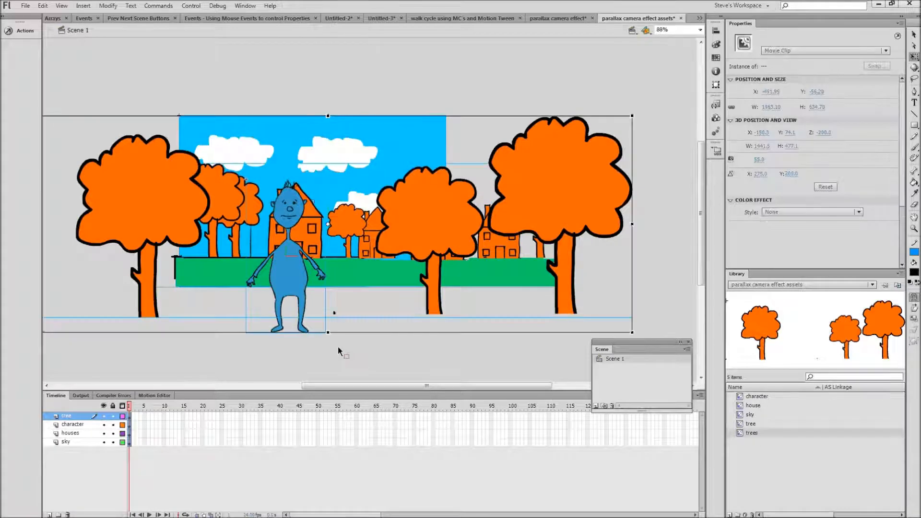
pyautogui.rightClick(442, 232)
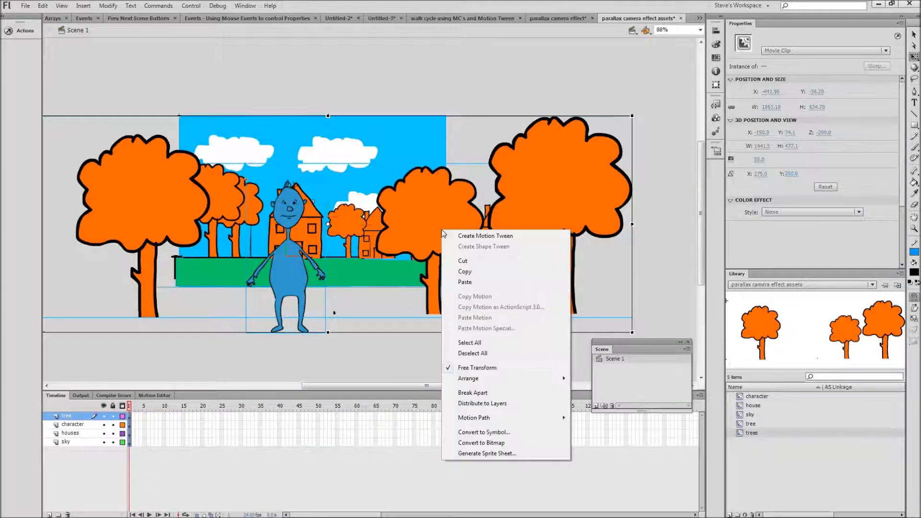
pyautogui.click(492, 432)
pyautogui.write('scene')
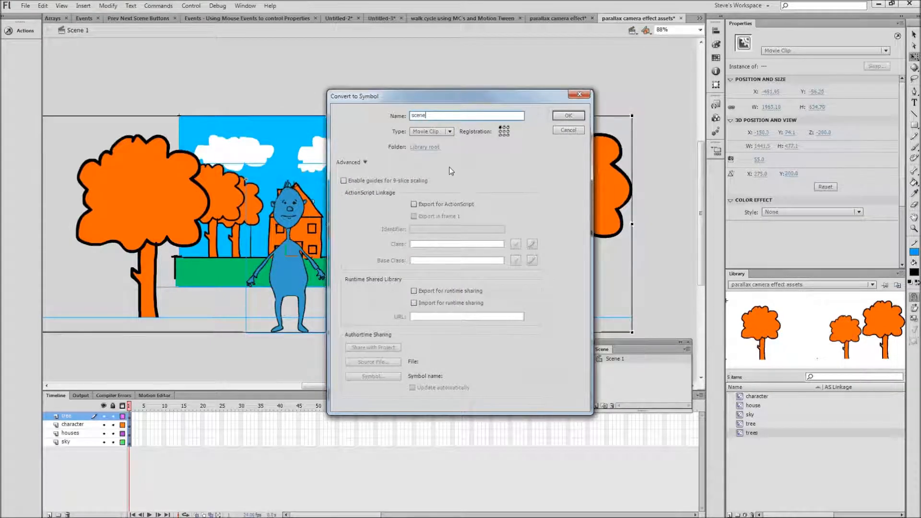
pyautogui.click(579, 118)
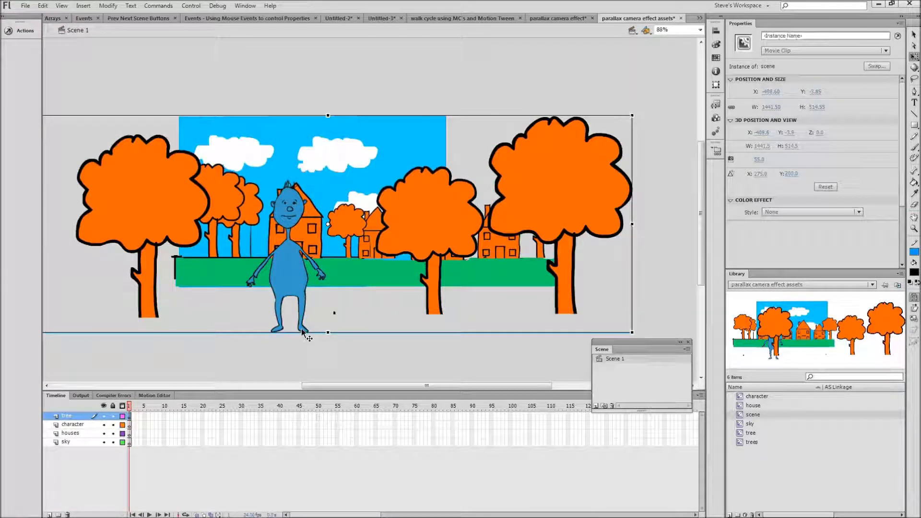
pyautogui.click(318, 365)
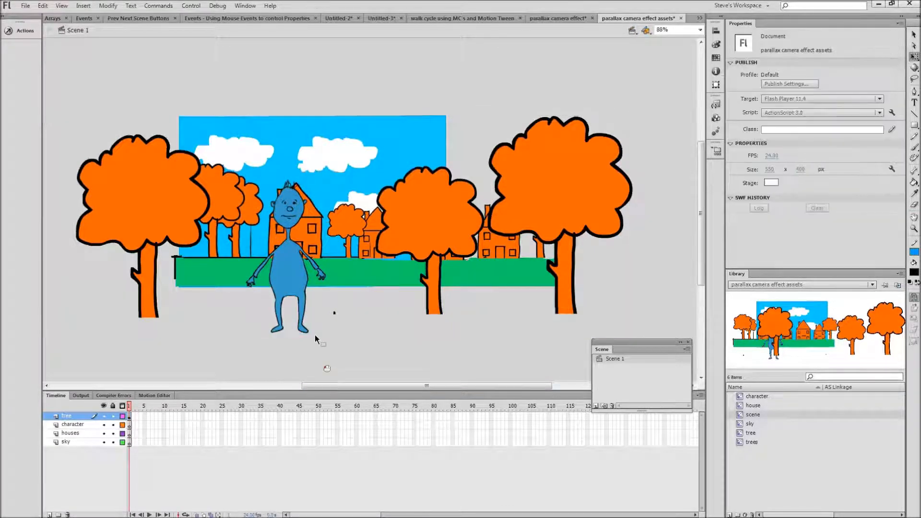
# Cut the sky out of the scene symbol and return to the main timeline
pyautogui.click(283, 203)
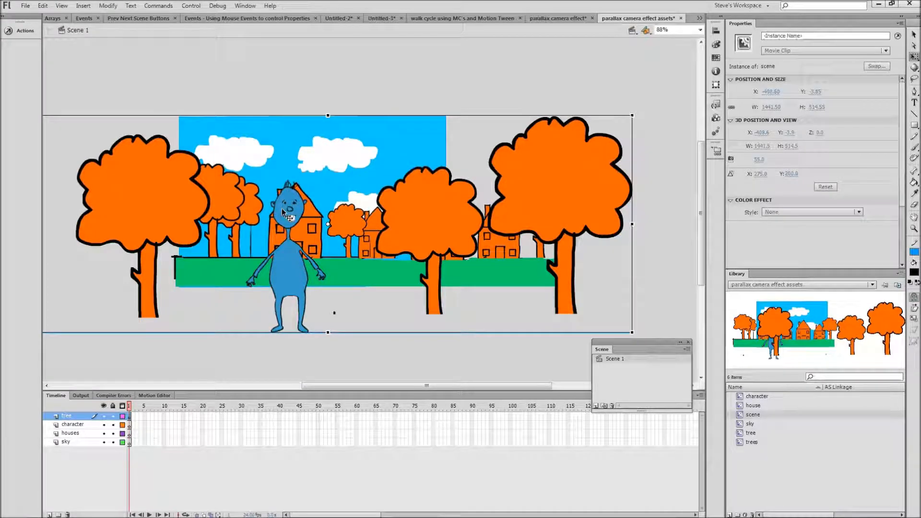
pyautogui.doubleClick(288, 206)
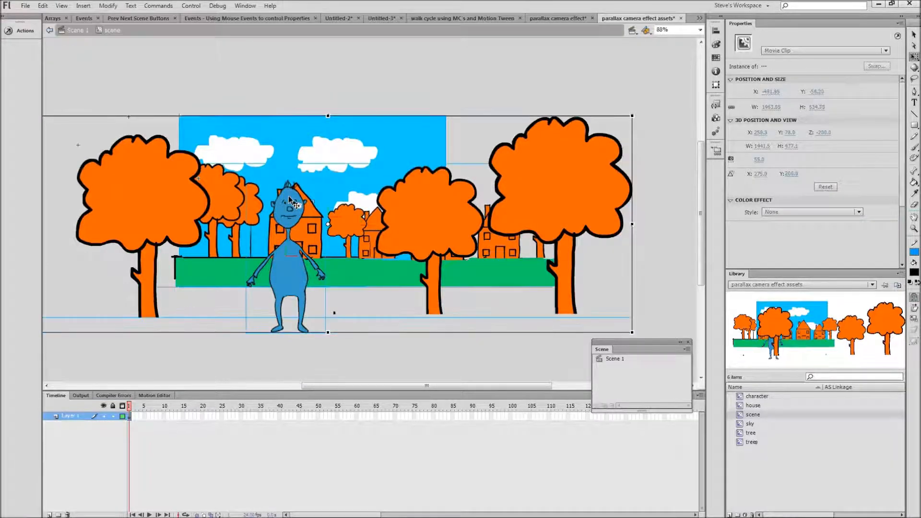
pyautogui.click(320, 60)
pyautogui.click(338, 137)
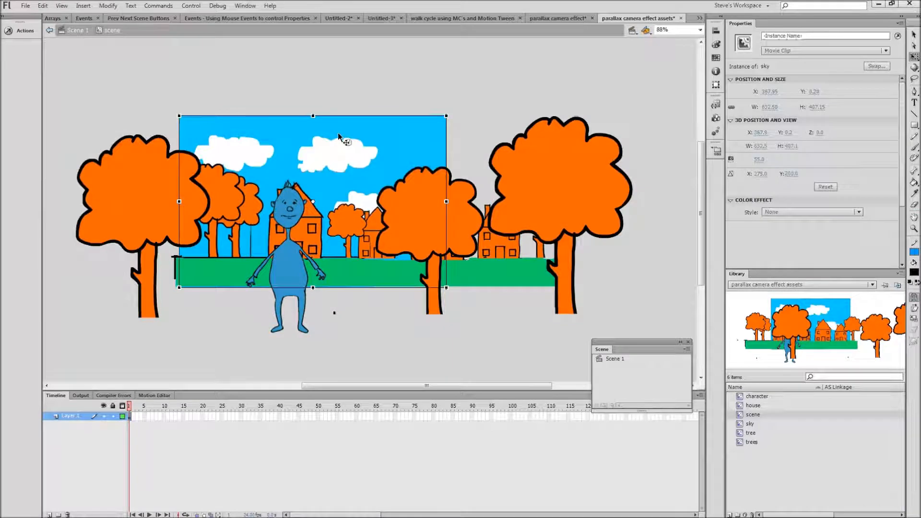
pyautogui.press('Delete')
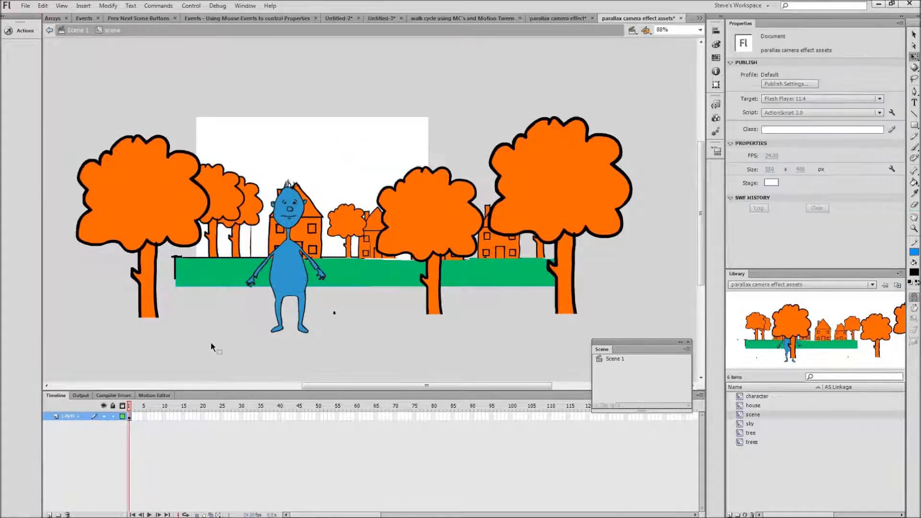
pyautogui.click(76, 32)
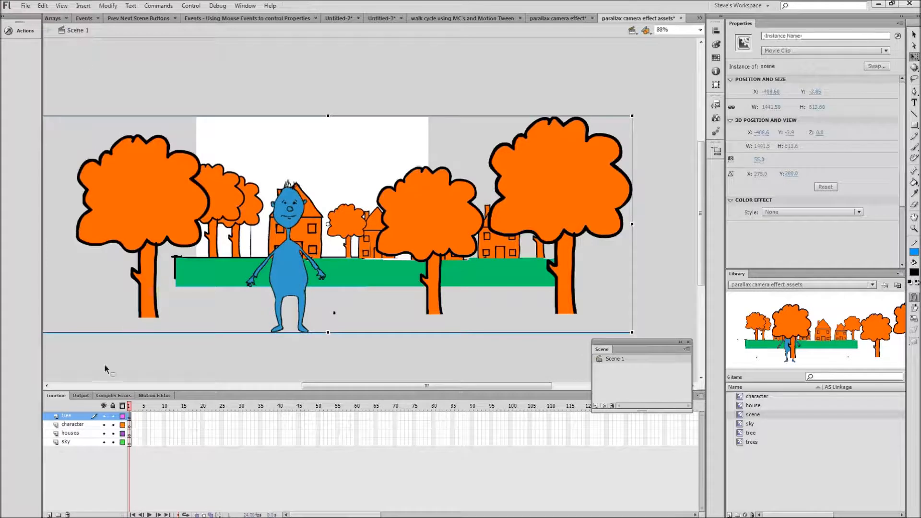
# Paste the sky in place on the main timeline's sky layer, move it behind the houses to cover the stage, and select the scene clip
pyautogui.click(115, 443)
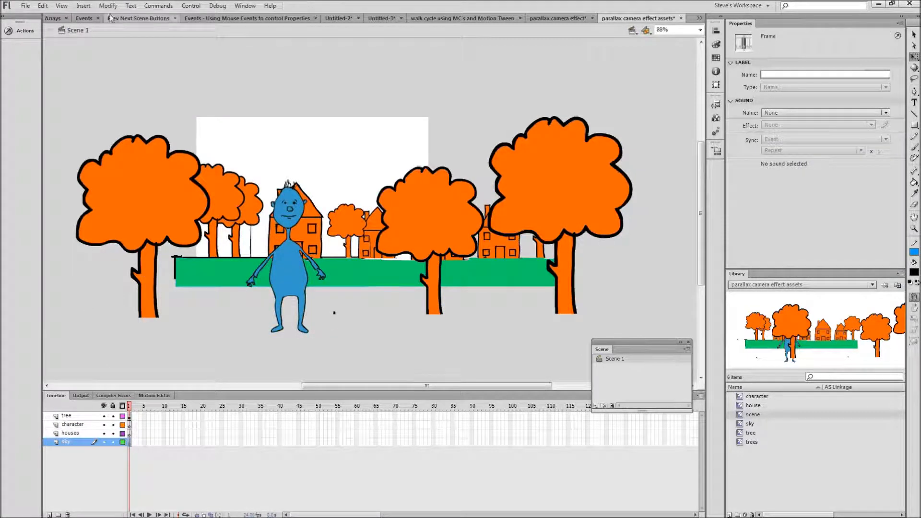
pyautogui.click(43, 6)
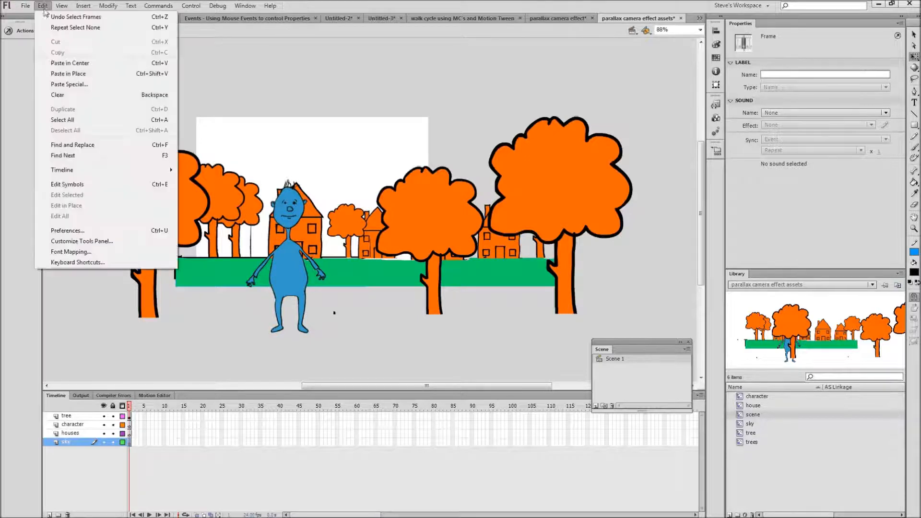
pyautogui.click(63, 74)
pyautogui.moveTo(459, 142); pyautogui.dragTo(302, 137)
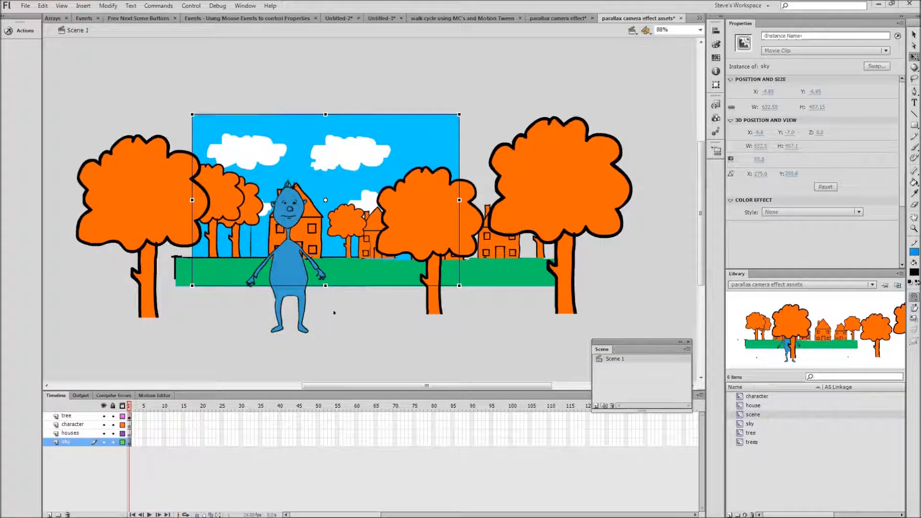
pyautogui.click(530, 207)
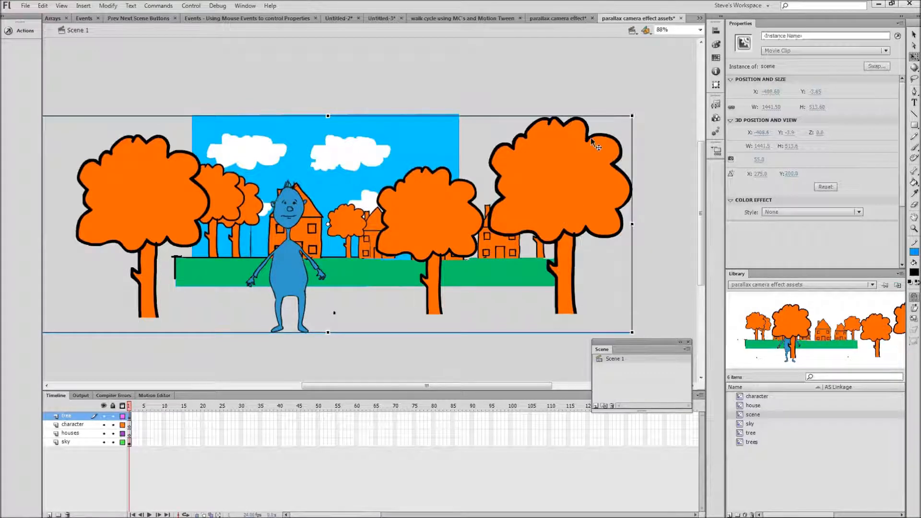
pyautogui.click(577, 87)
pyautogui.click(574, 159)
pyautogui.moveTo(903, 126); pyautogui.dragTo(901, 187)
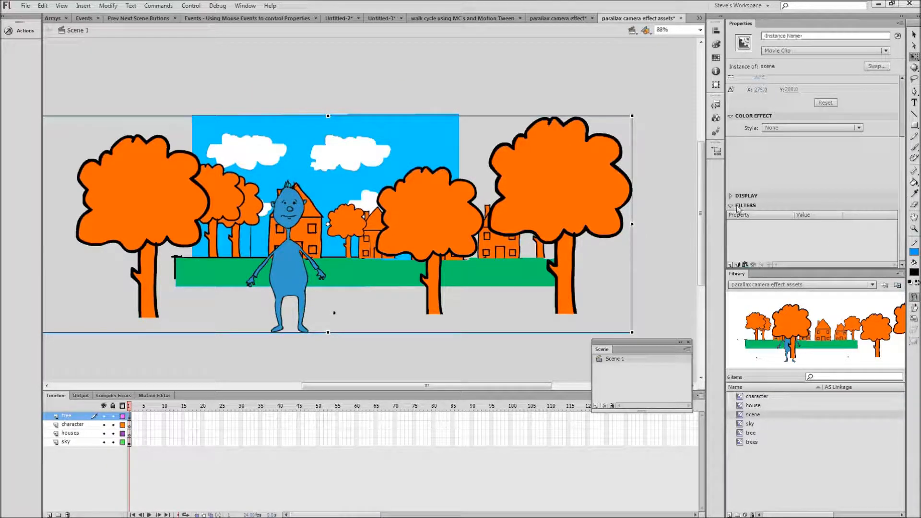
pyautogui.click(737, 206)
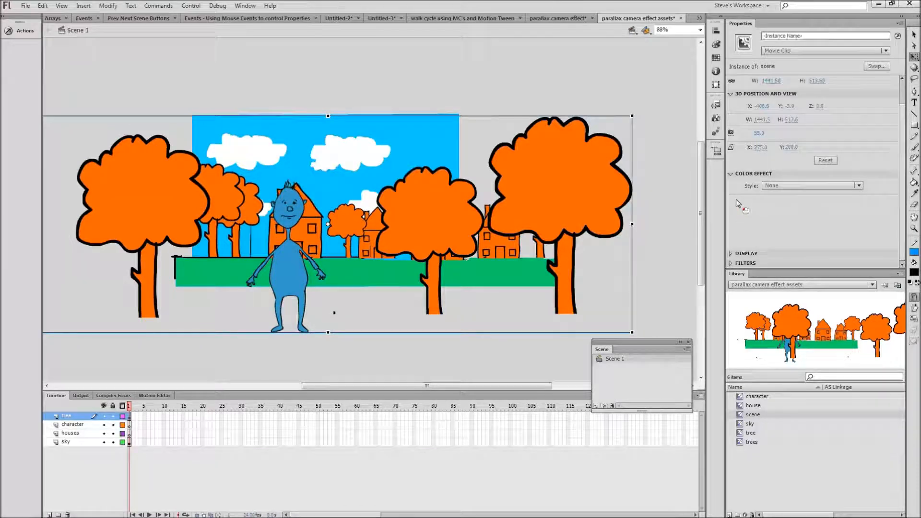
pyautogui.click(731, 265)
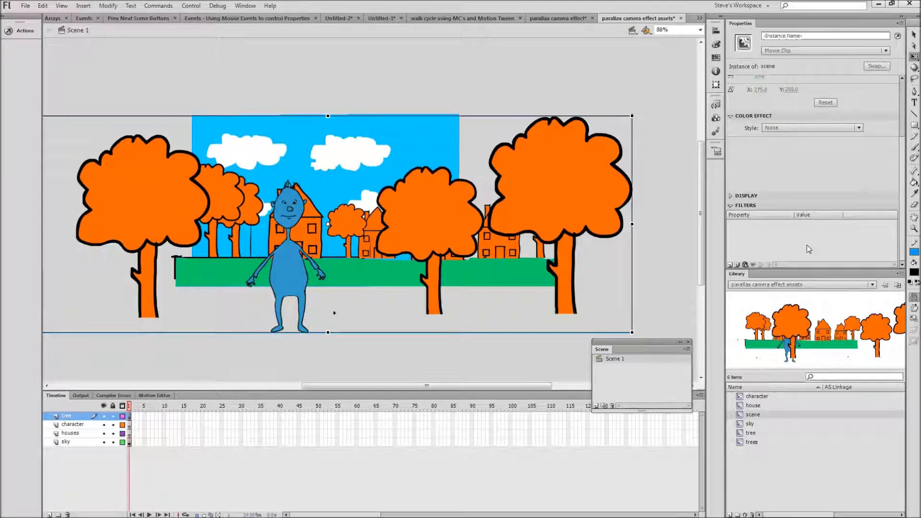
pyautogui.click(730, 265)
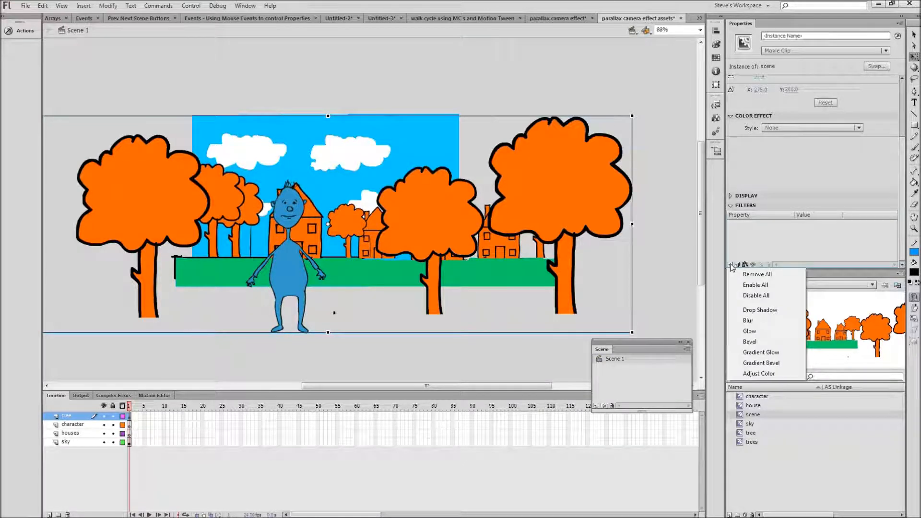
pyautogui.click(750, 321)
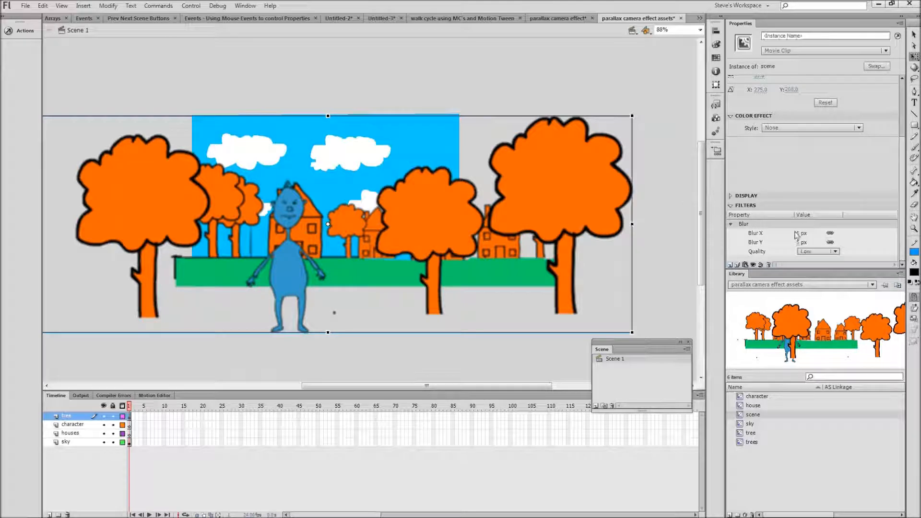
pyautogui.moveTo(797, 235); pyautogui.dragTo(801, 237)
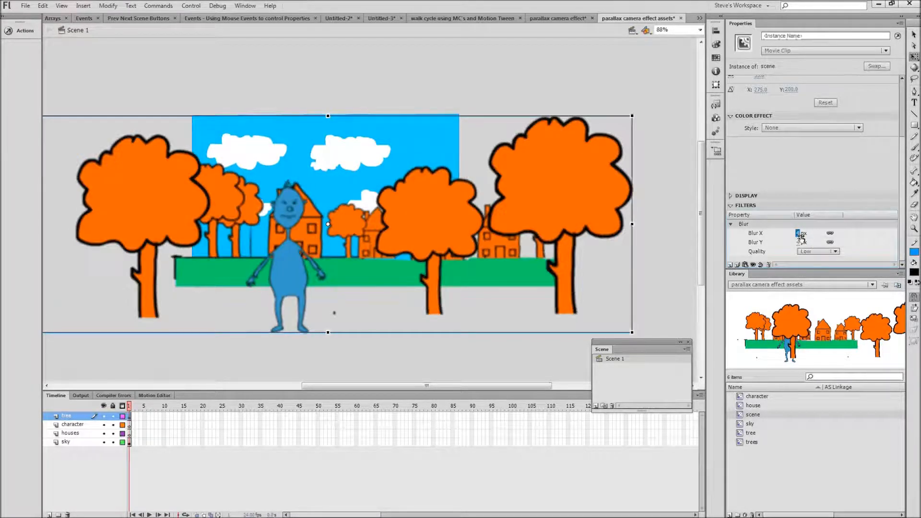
pyautogui.hotkey('ctrl', 'z')
pyautogui.hotkey('ctrl', 'z')
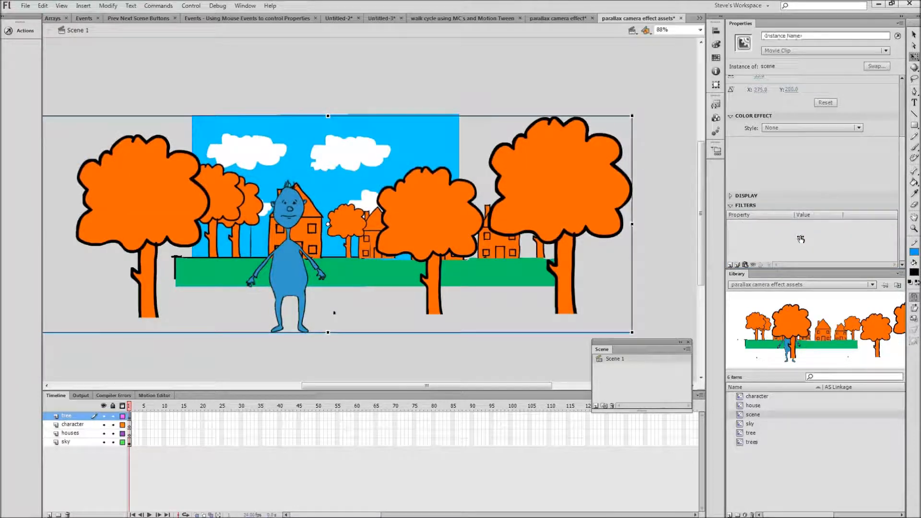
# Open the scene symbol for editing, select the foreground trees clip, and save the document with auto-recovery enabled
pyautogui.click(650, 140)
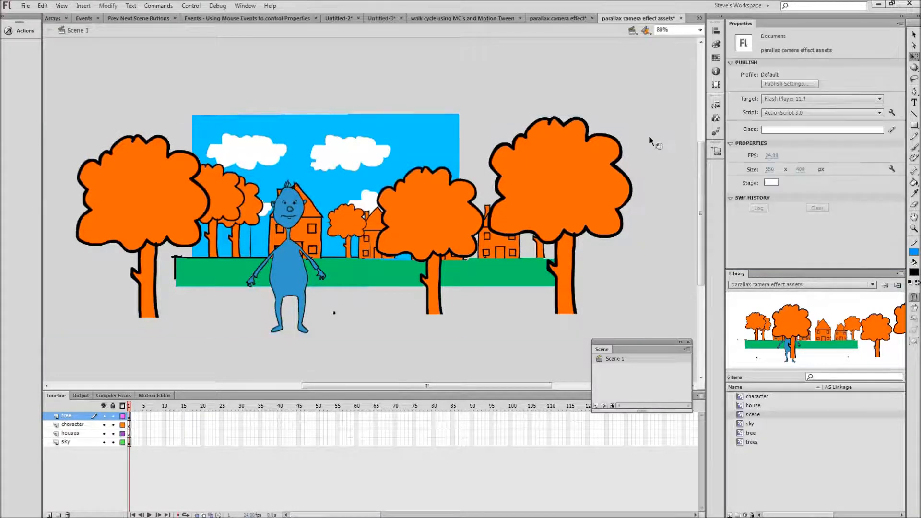
pyautogui.click(563, 183)
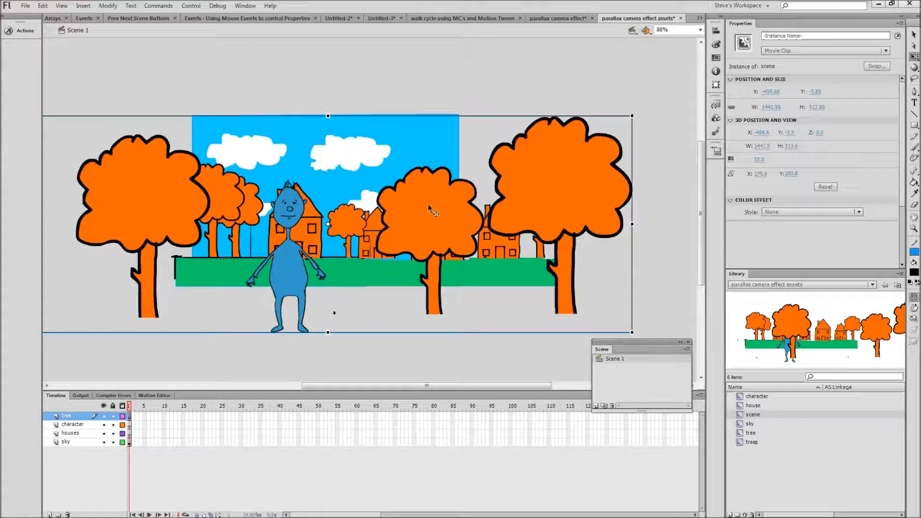
pyautogui.doubleClick(592, 197)
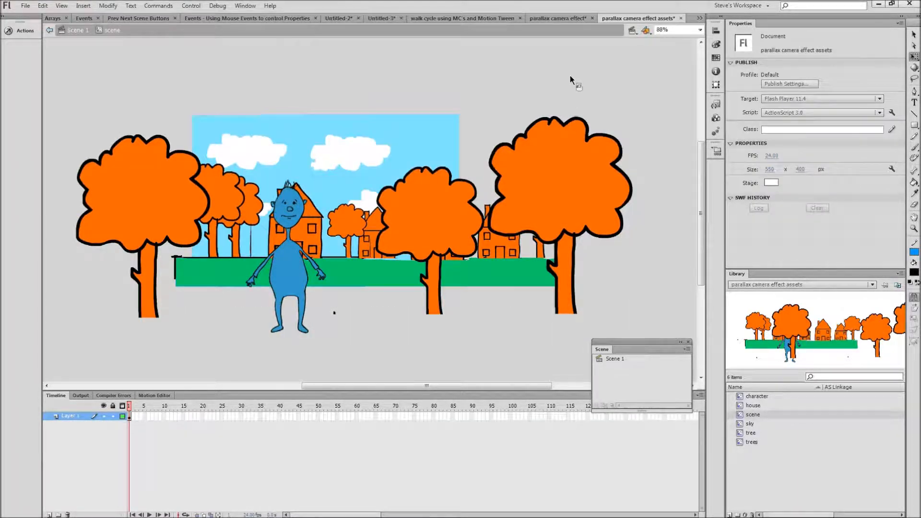
pyautogui.click(574, 192)
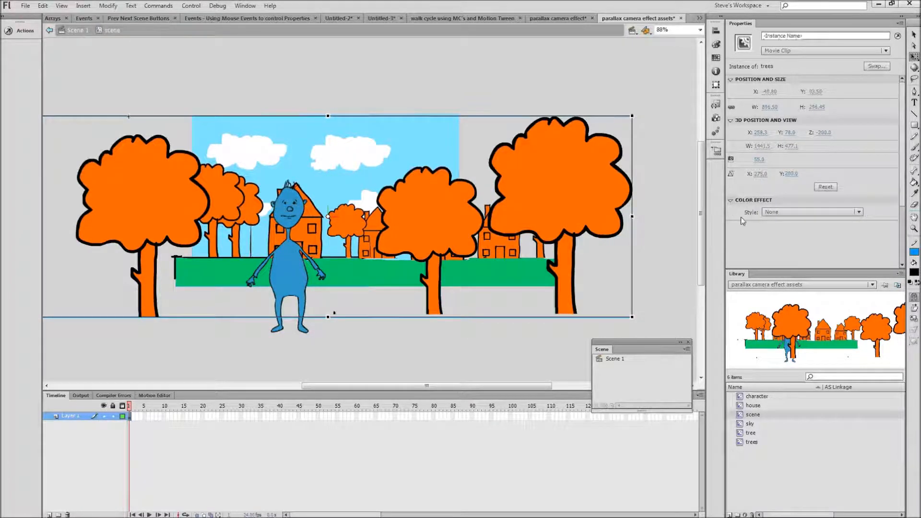
pyautogui.scroll(-3, 902, 192)
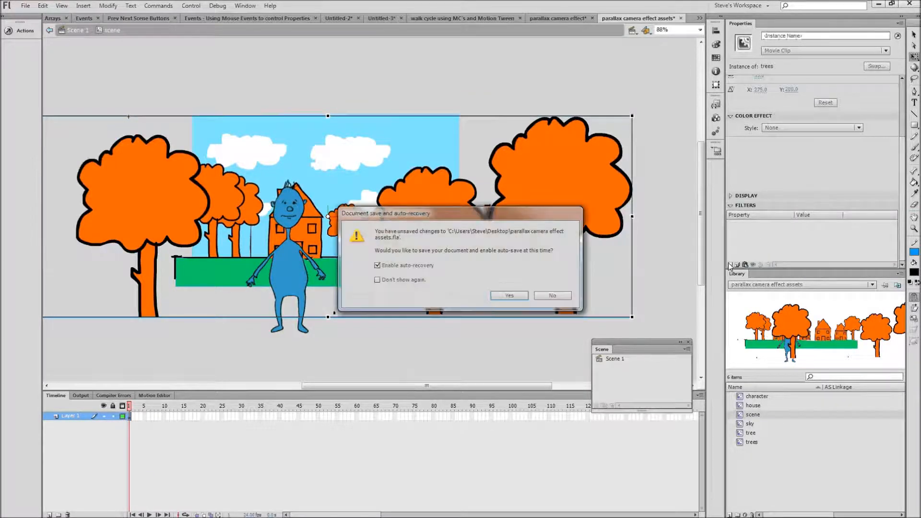
pyautogui.click(509, 296)
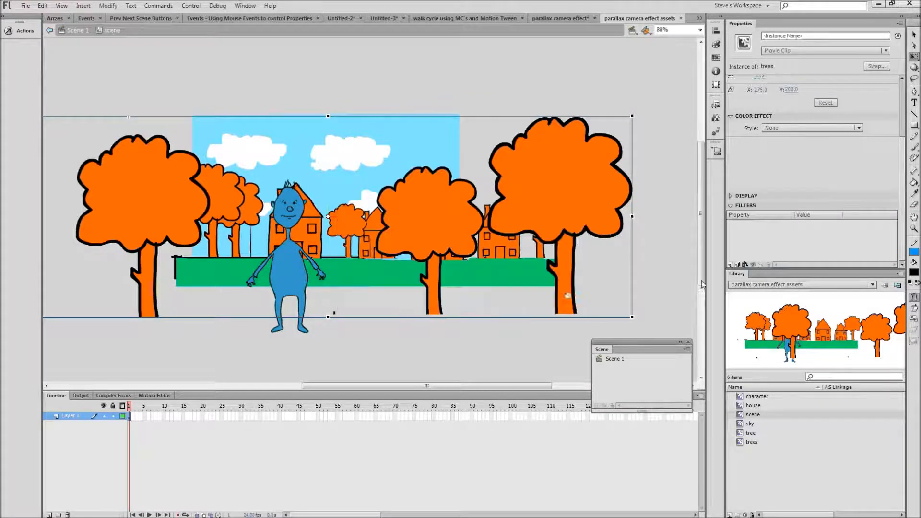
# Add a Blur filter of about 16 px in X and Y to the trees clip and return to the main timeline
pyautogui.click(730, 265)
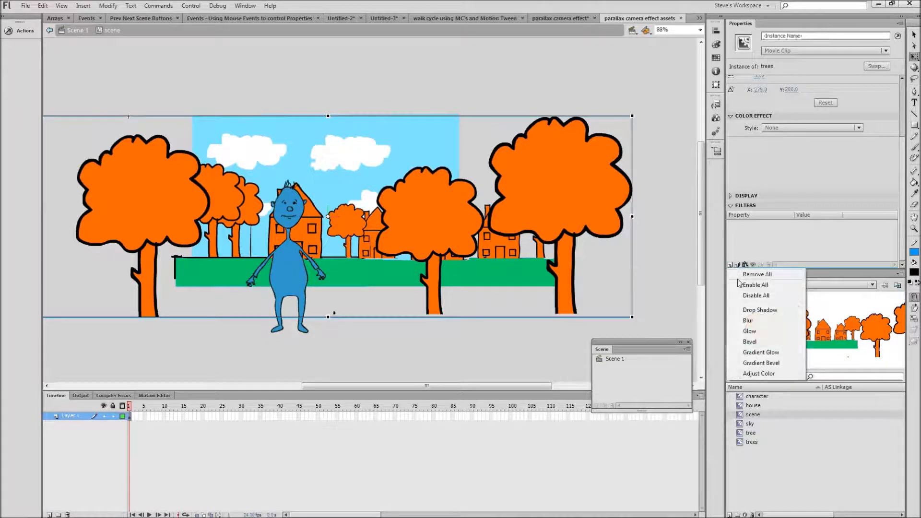
pyautogui.click(750, 321)
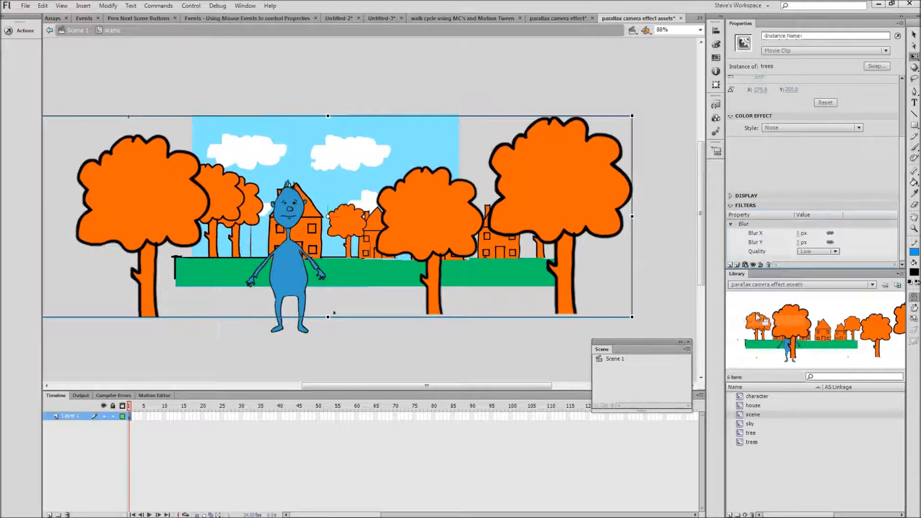
pyautogui.click(799, 233)
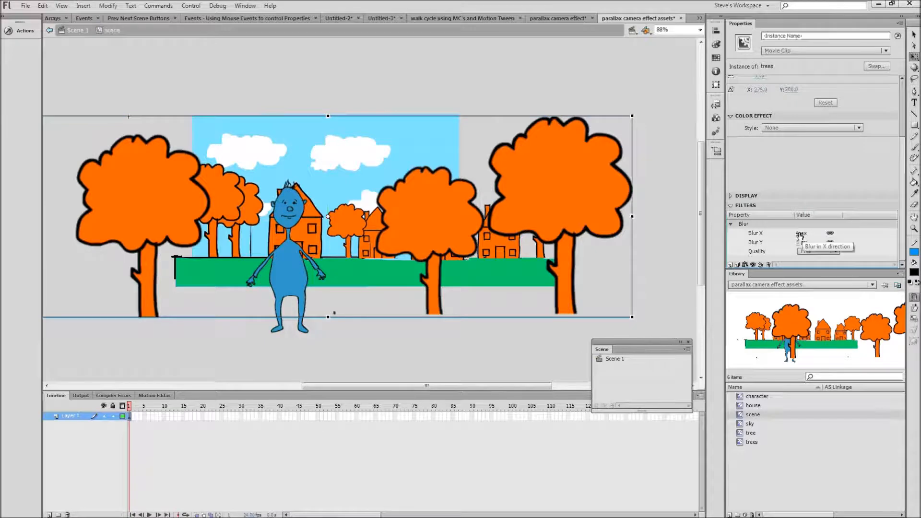
pyautogui.moveTo(801, 233); pyautogui.dragTo(817, 241)
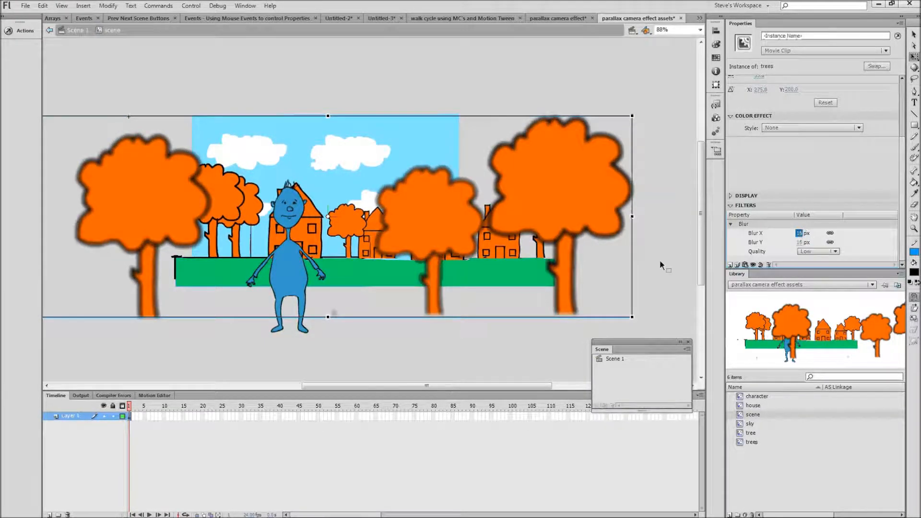
pyautogui.click(447, 77)
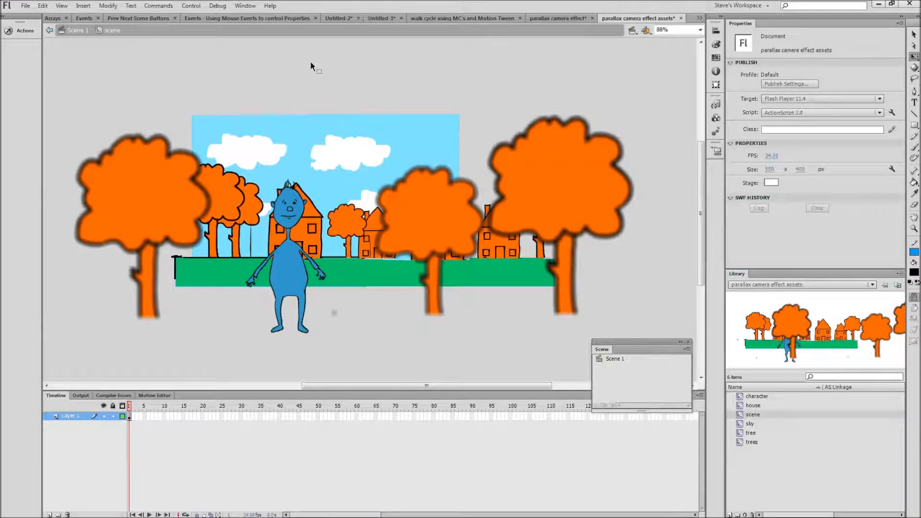
pyautogui.click(77, 30)
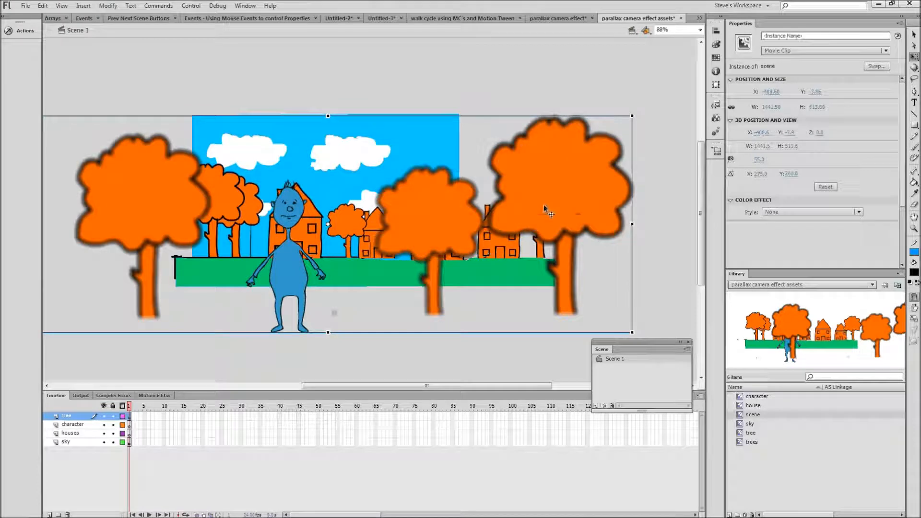
# Slide the scene clip sideways in both directions to preview the parallax, leaving it at about X -322, Y 2.7
pyautogui.moveTo(543, 206); pyautogui.dragTo(643, 204)
pyautogui.moveTo(362, 212); pyautogui.dragTo(255, 213)
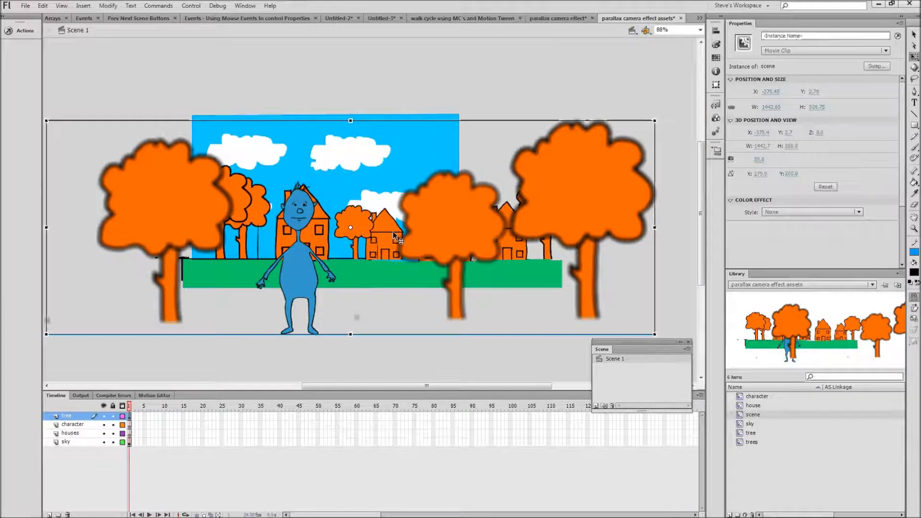
pyautogui.moveTo(184, 203); pyautogui.dragTo(116, 205)
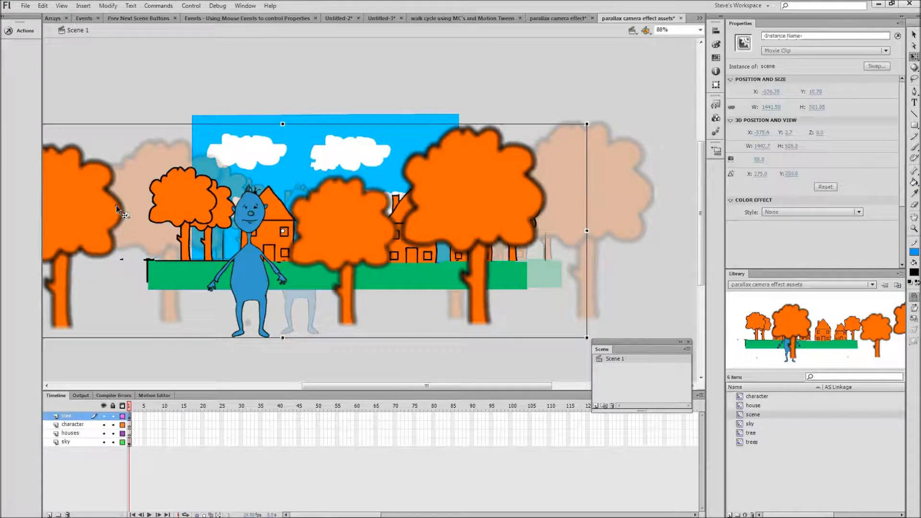
pyautogui.moveTo(116, 205); pyautogui.dragTo(183, 202)
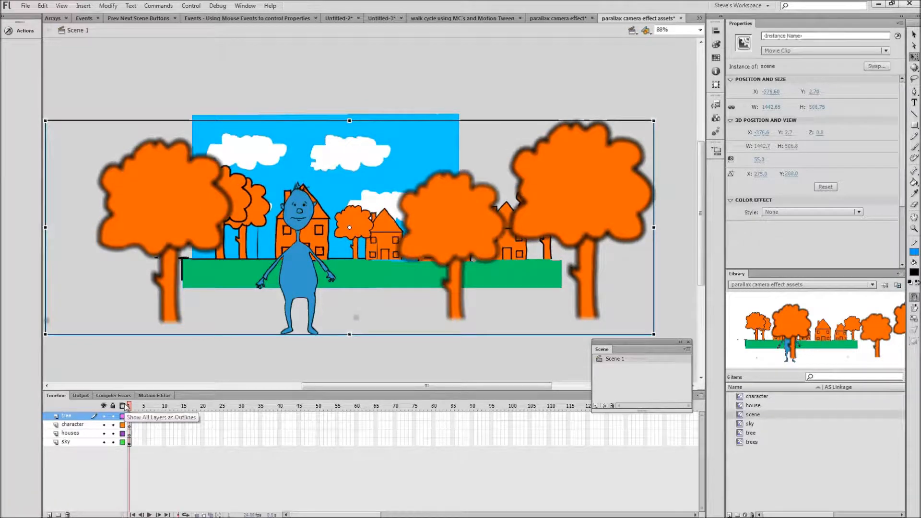
pyautogui.moveTo(172, 177); pyautogui.dragTo(195, 183)
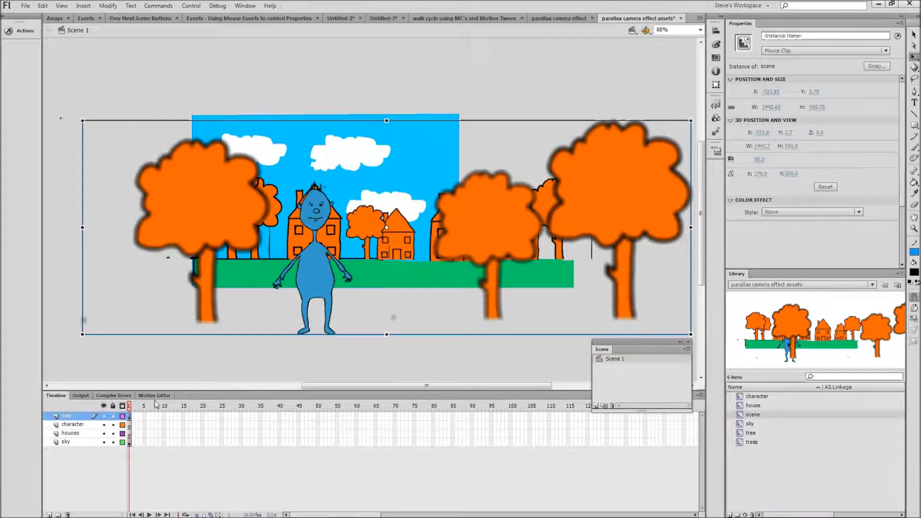
# Extend all four layers, from tree to sky, with frames up to frame 80
pyautogui.click(433, 415)
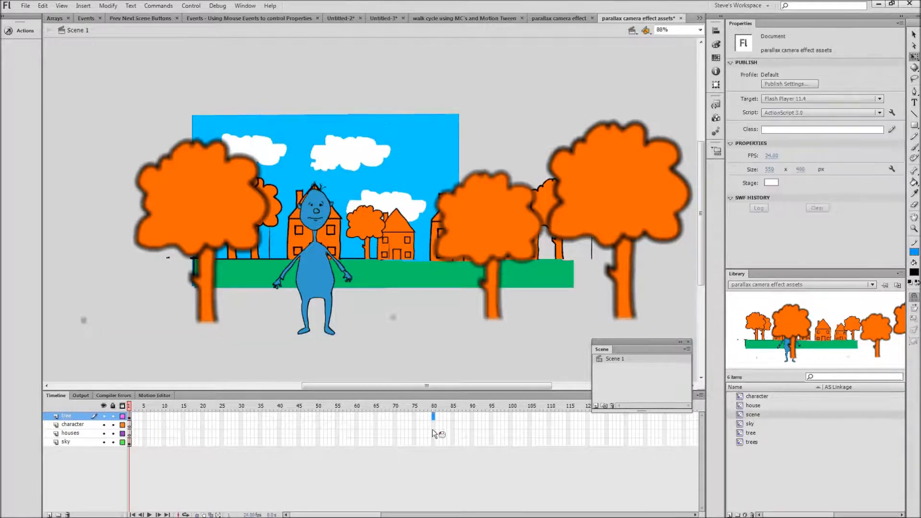
pyautogui.click(434, 441)
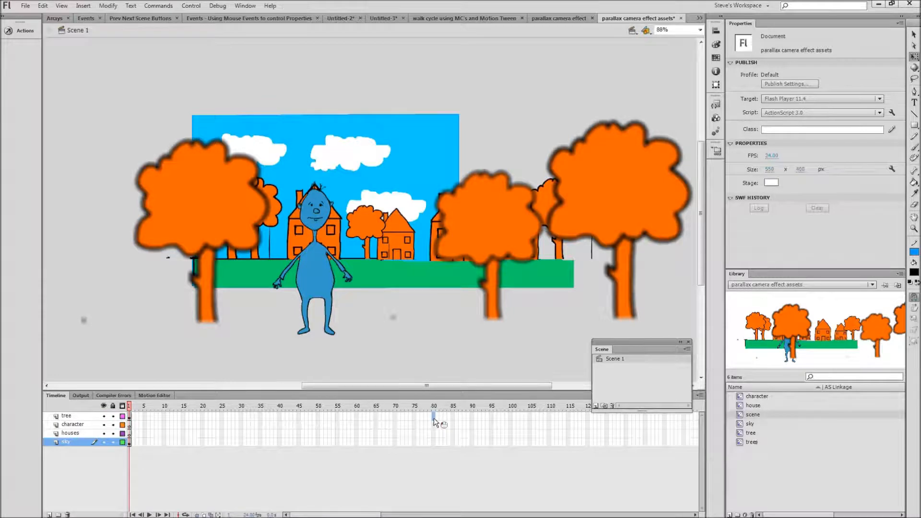
pyautogui.moveTo(433, 442); pyautogui.dragTo(434, 416)
pyautogui.rightClick(433, 424)
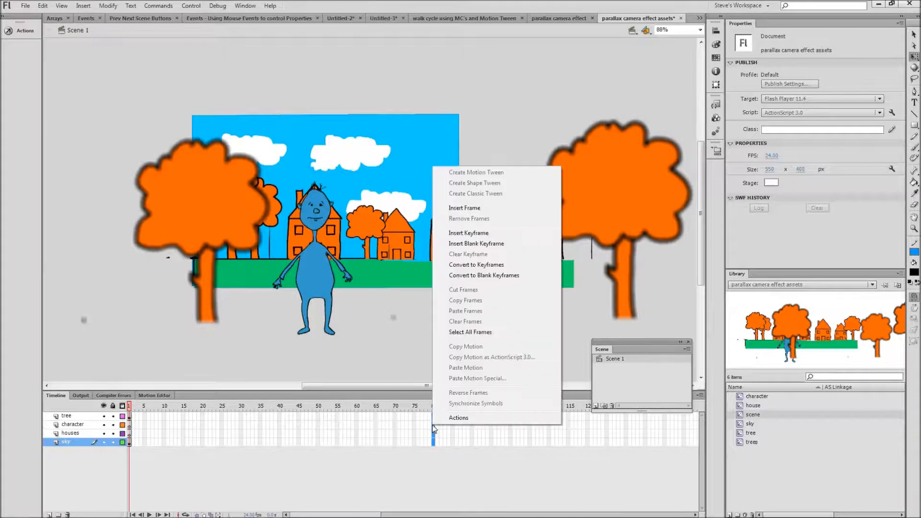
pyautogui.click(466, 209)
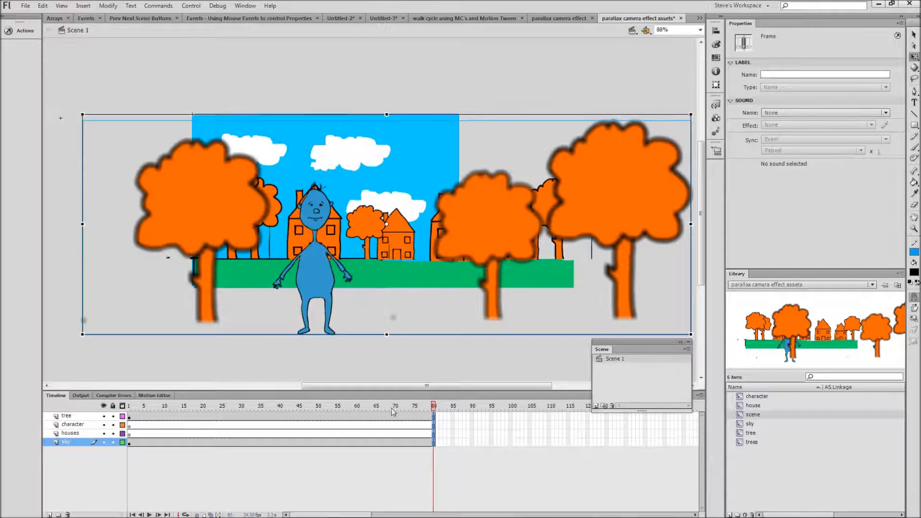
# Create a motion tween on the tree layer and move the scene clip left to about X -834 at frame 80
pyautogui.rightClick(380, 421)
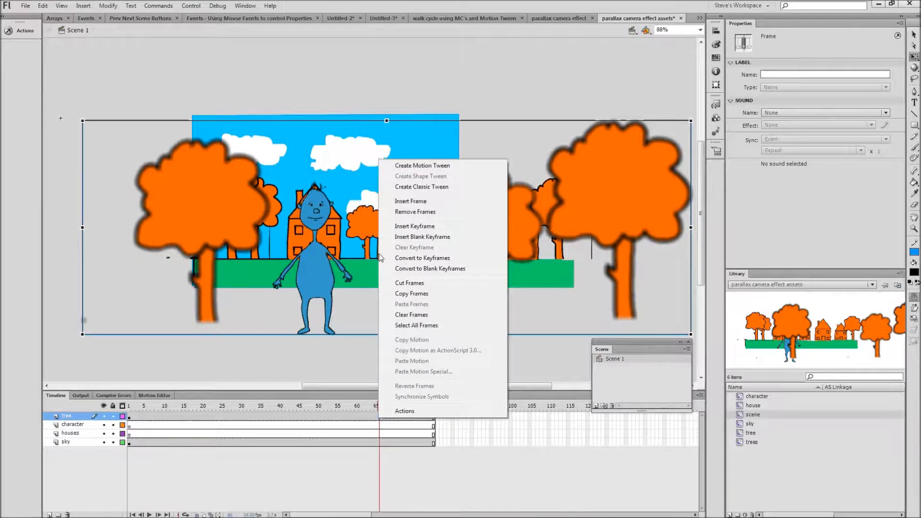
pyautogui.click(401, 166)
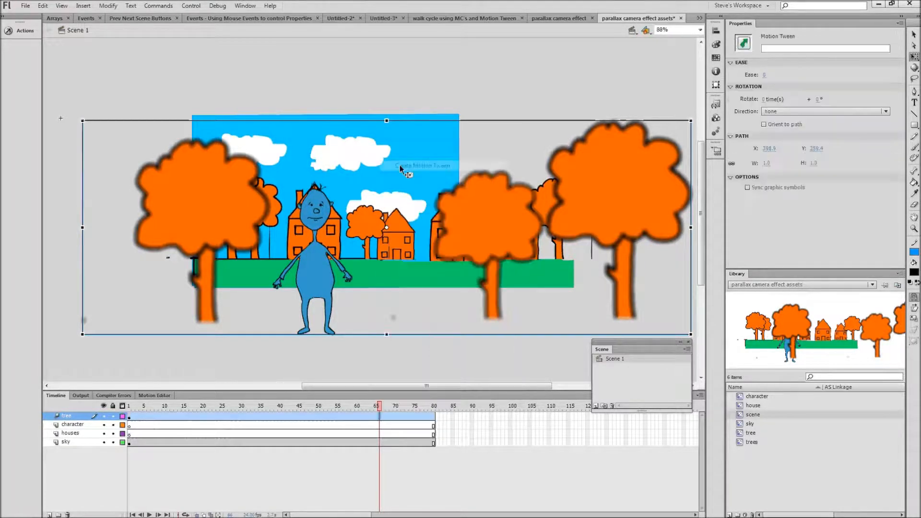
pyautogui.moveTo(378, 408); pyautogui.dragTo(35, 394)
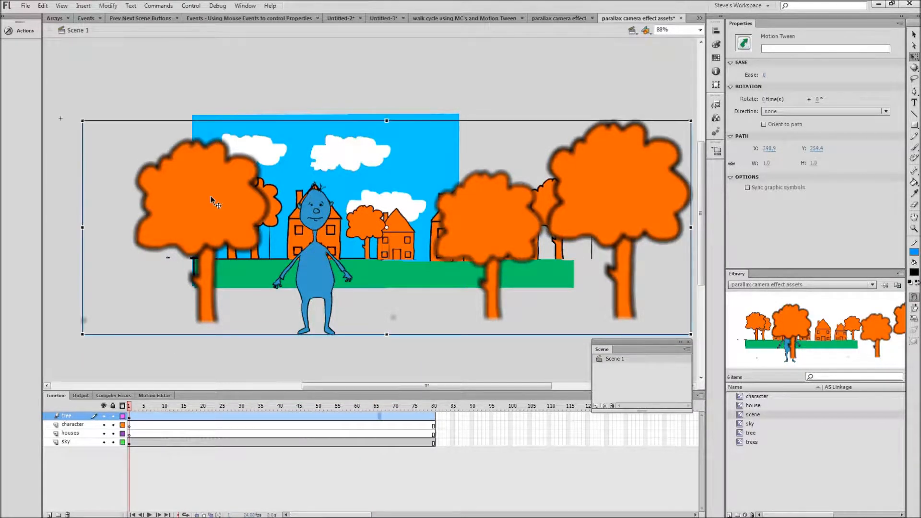
pyautogui.moveTo(139, 413); pyautogui.dragTo(443, 415)
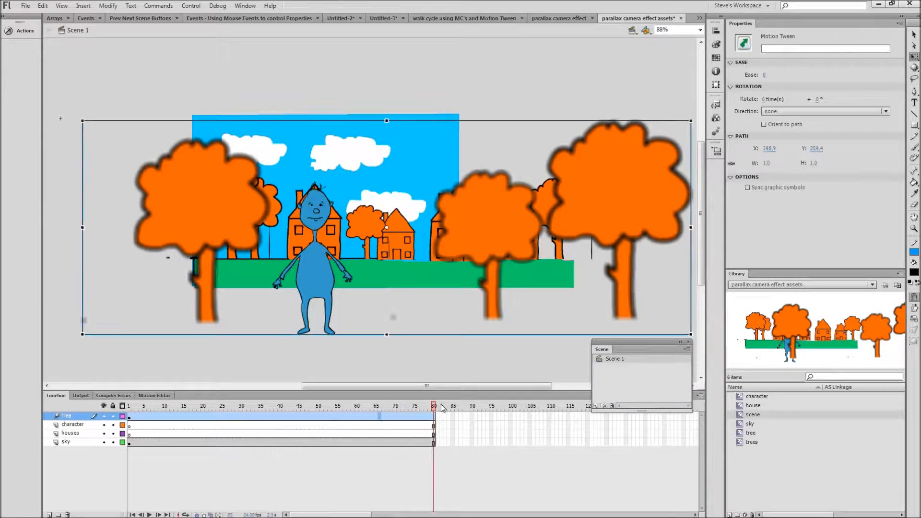
pyautogui.moveTo(516, 227); pyautogui.dragTo(294, 227)
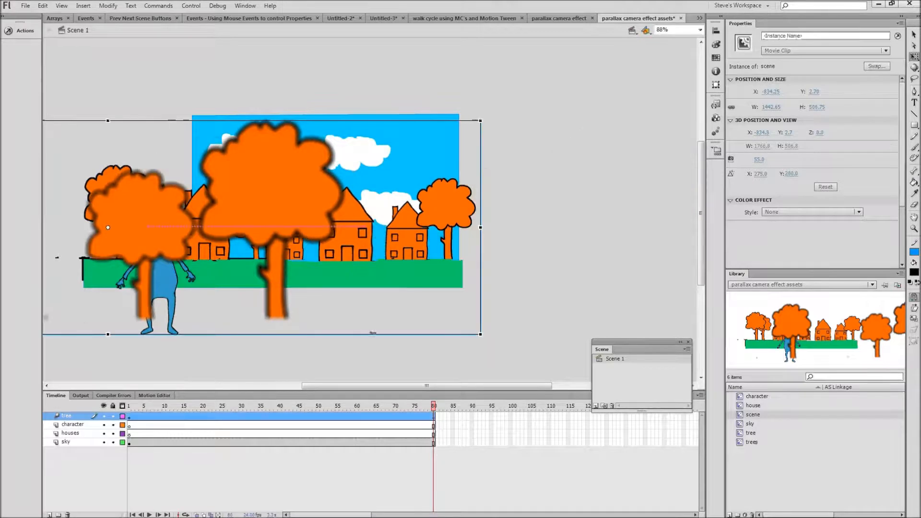
# Scrub through the scene's motion tween, play it back as a test movie, and close the preview
pyautogui.click(430, 406)
pyautogui.moveTo(415, 406); pyautogui.dragTo(201, 403)
pyautogui.moveTo(318, 414); pyautogui.dragTo(128, 379)
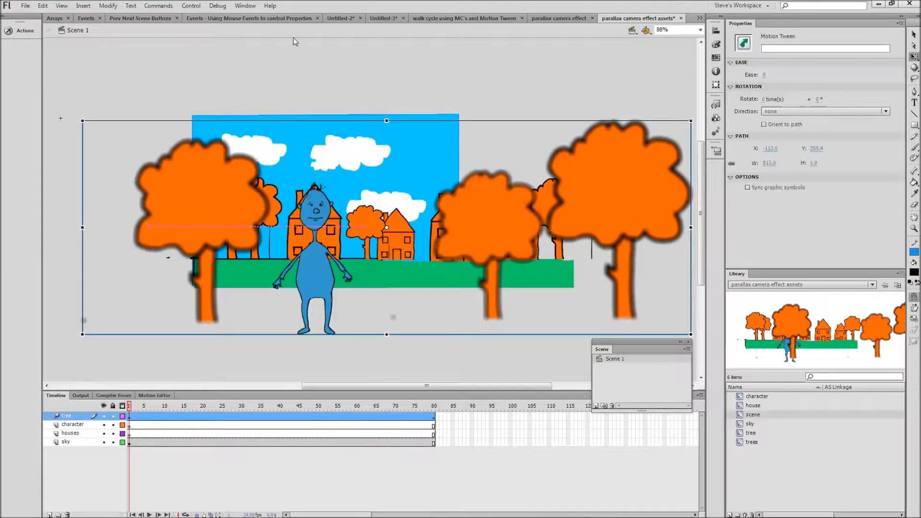
pyautogui.hotkey('ctrl', 'Return')
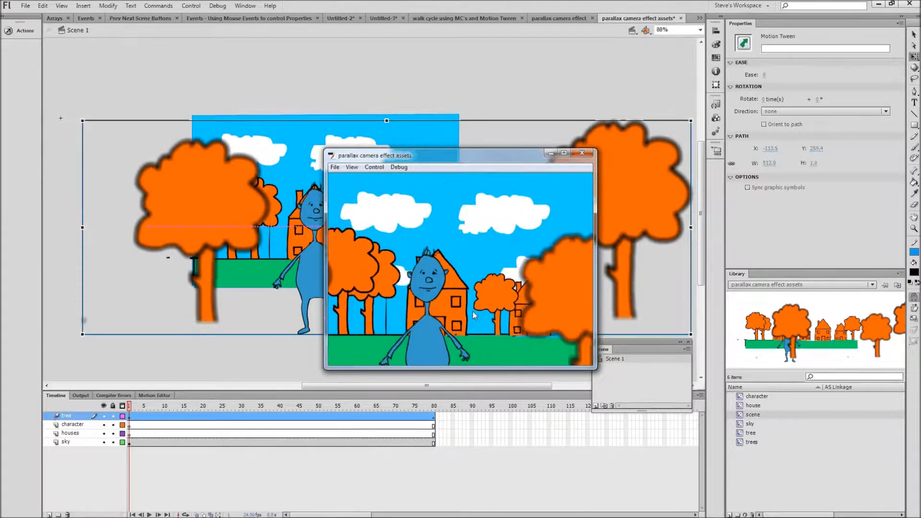
pyautogui.click(582, 154)
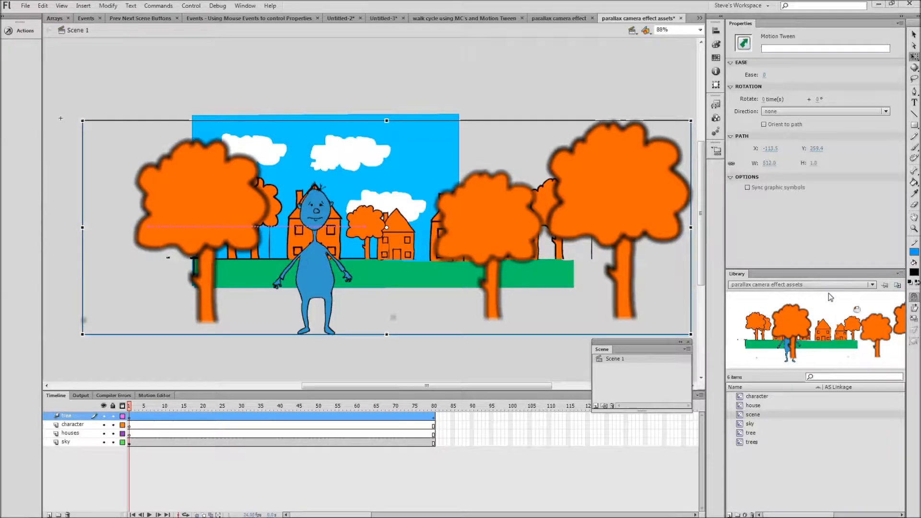
# Try to tilt the sky clip slightly anticlockwise at frame 1 with the 3D Rotation tool
pyautogui.click(543, 76)
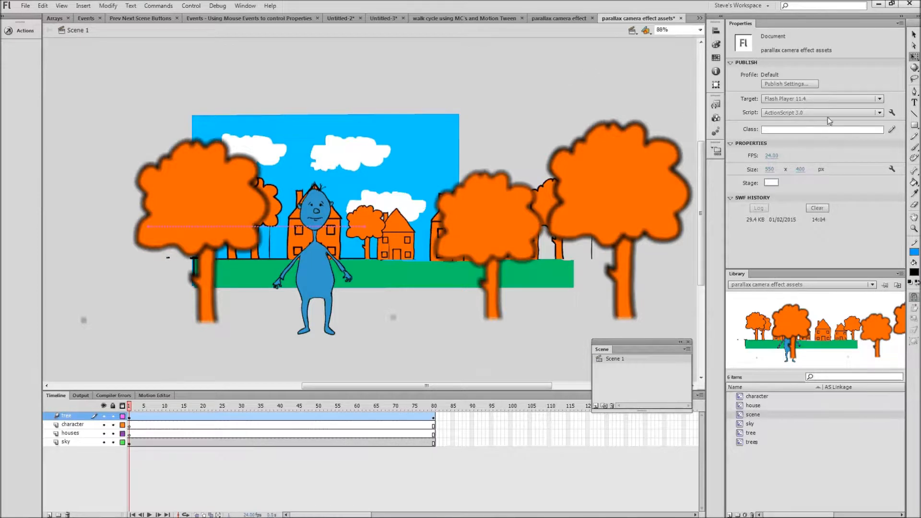
pyautogui.click(913, 68)
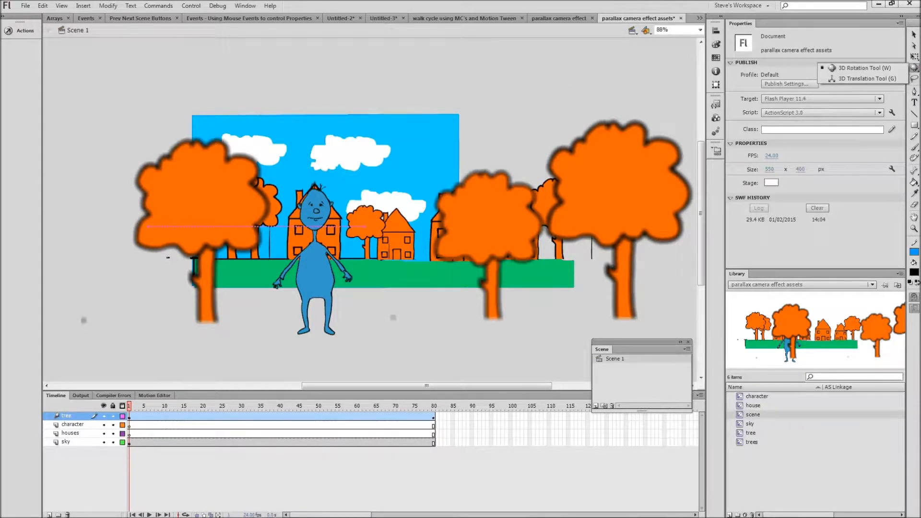
pyautogui.click(914, 69)
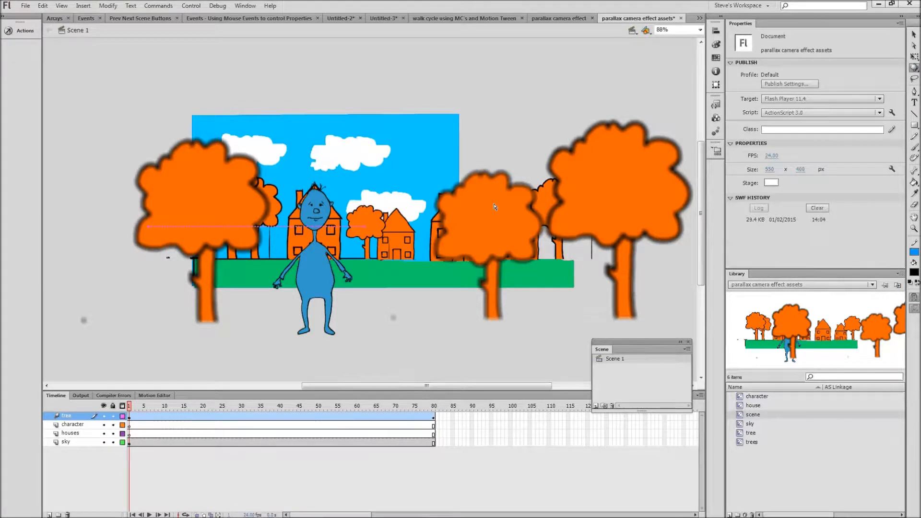
pyautogui.click(361, 210)
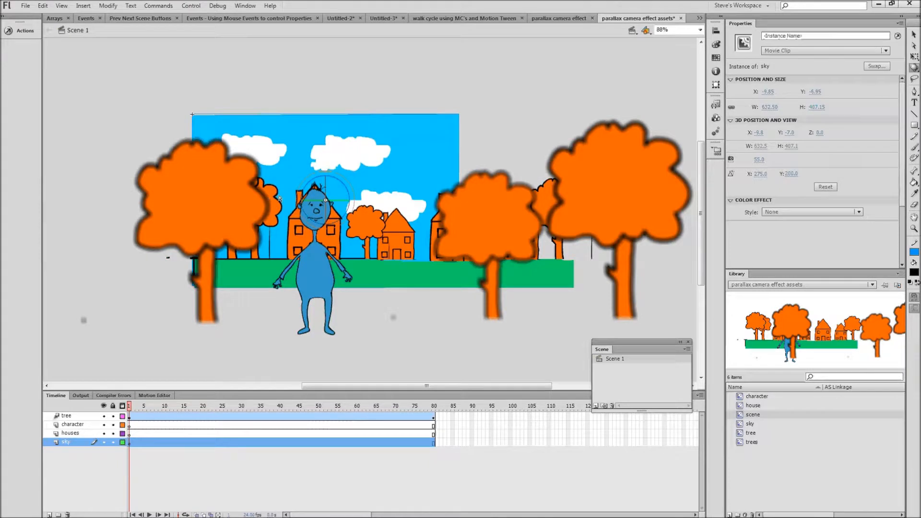
pyautogui.moveTo(304, 206)
pyautogui.mouseDown()
pyautogui.moveTo(312, 210)
pyautogui.moveTo(293, 199)
pyautogui.mouseUp()
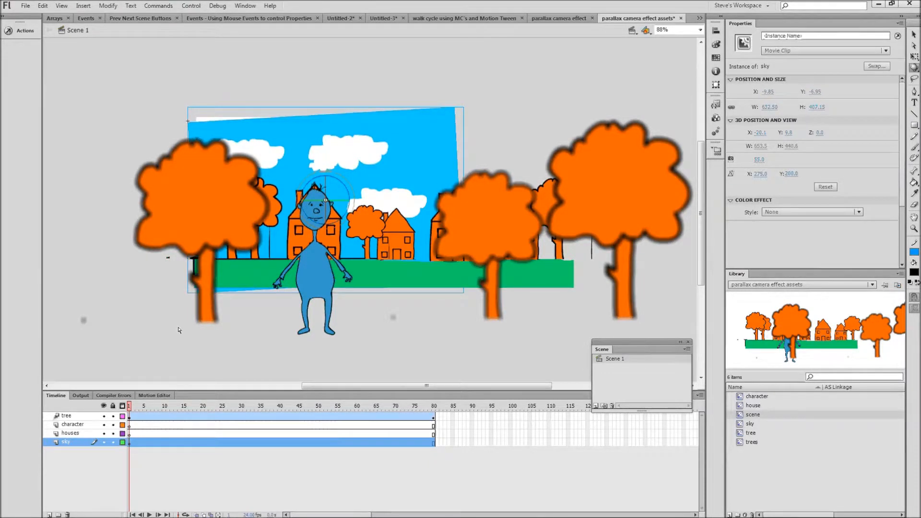
# Try to rotate the scene clip in 3D at frame 1 so that its right-hand trees swing towards the viewer
pyautogui.click(133, 416)
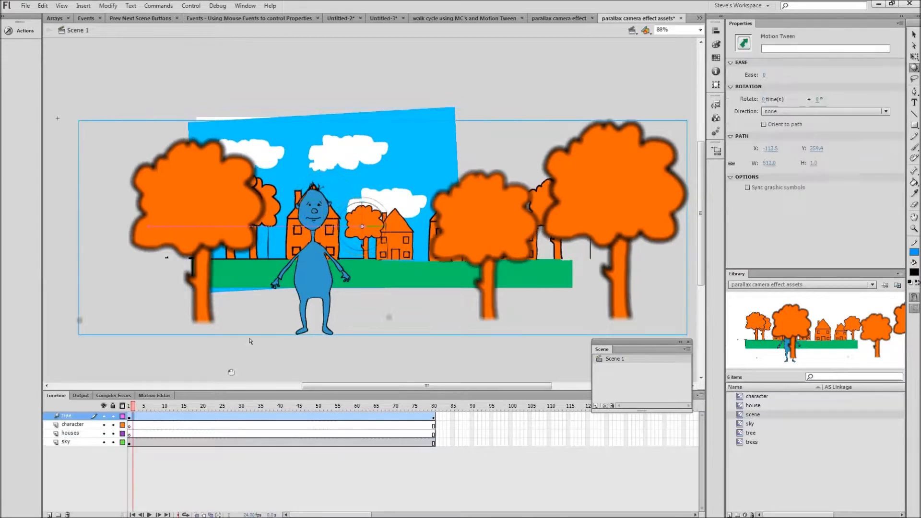
pyautogui.click(300, 247)
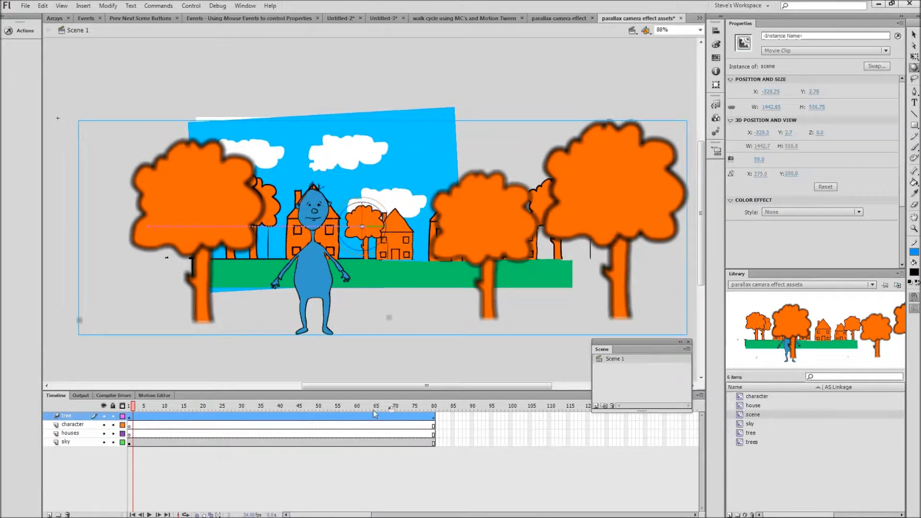
pyautogui.click(128, 414)
pyautogui.click(215, 250)
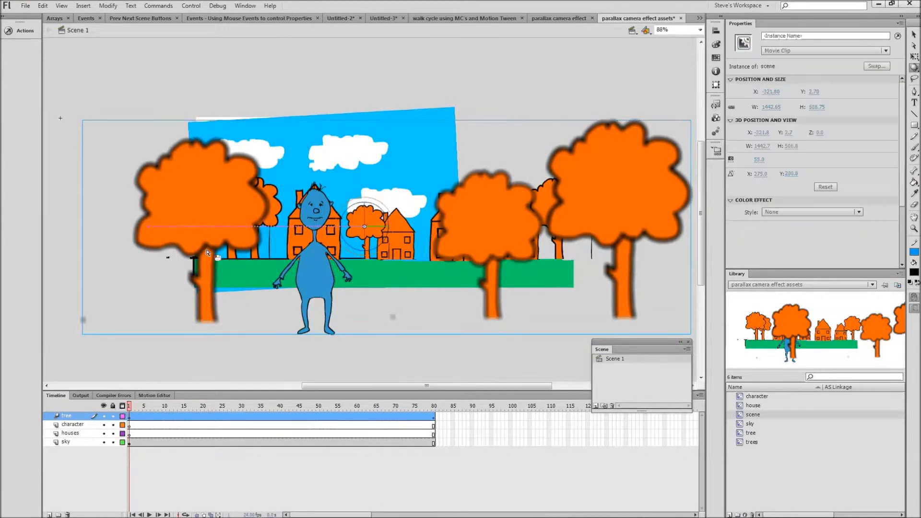
pyautogui.moveTo(361, 253); pyautogui.dragTo(388, 219)
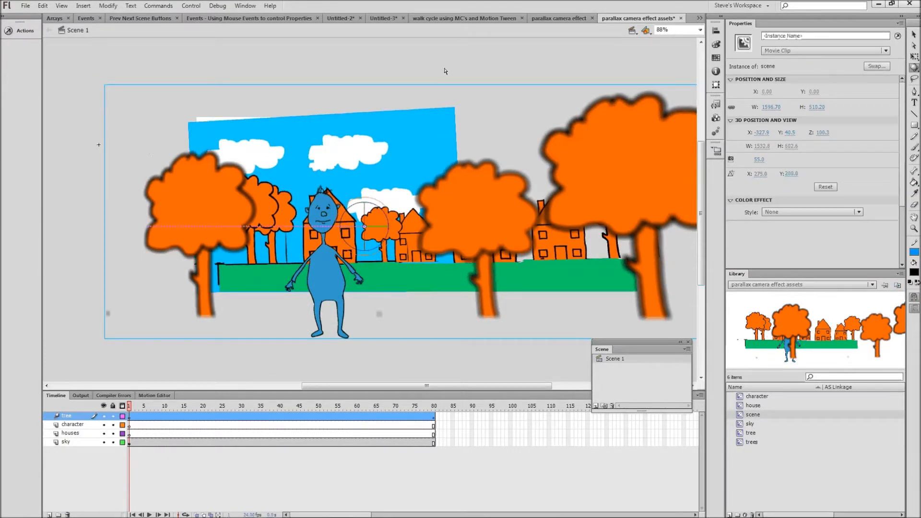
# Deselect the scene clip and undo the 3D rotations of both the scene clip and the sky clip
pyautogui.click(444, 66)
pyautogui.hotkey('ctrl', 'z')
pyautogui.hotkey('ctrl', 'z')
pyautogui.hotkey('ctrl', 'z')
pyautogui.hotkey('ctrl', 'z')
pyautogui.hotkey('ctrl', 'z')
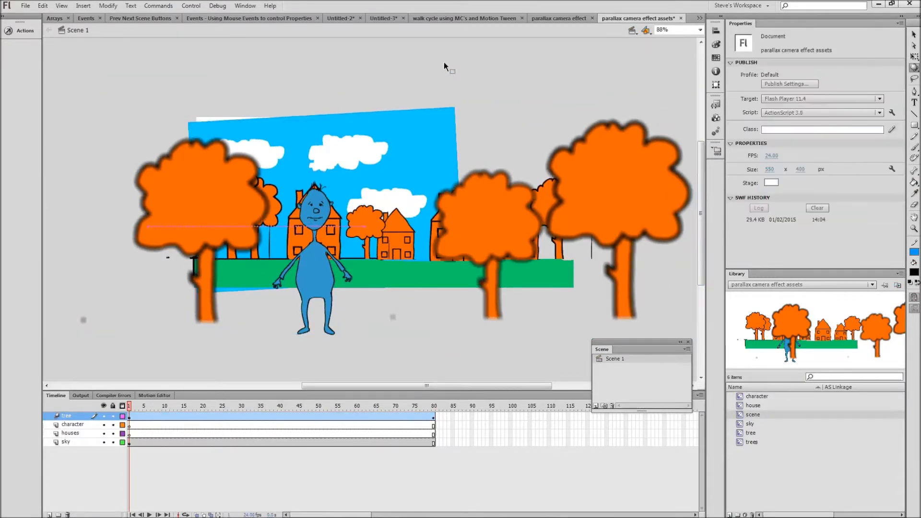
pyautogui.hotkey('ctrl', 'z')
pyautogui.hotkey('ctrl', 'z')
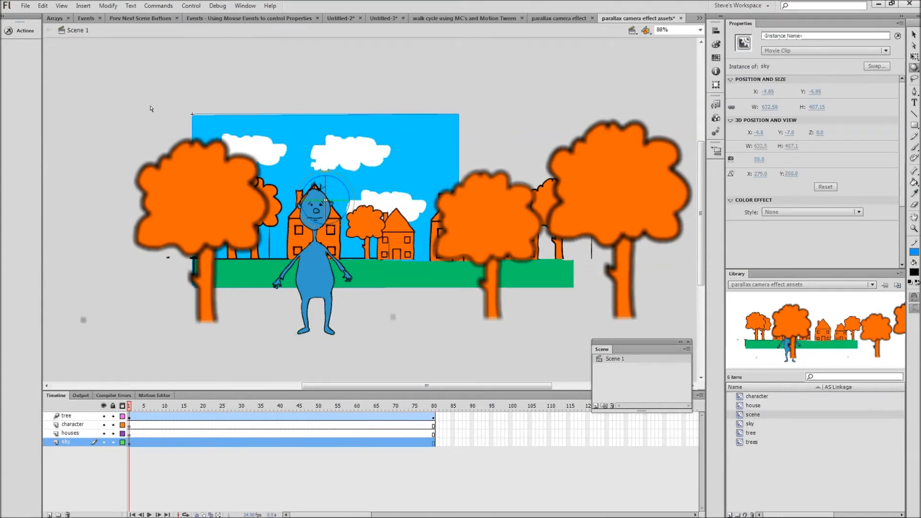
# Bring up the file commands for the parallax document
pyautogui.click(26, 7)
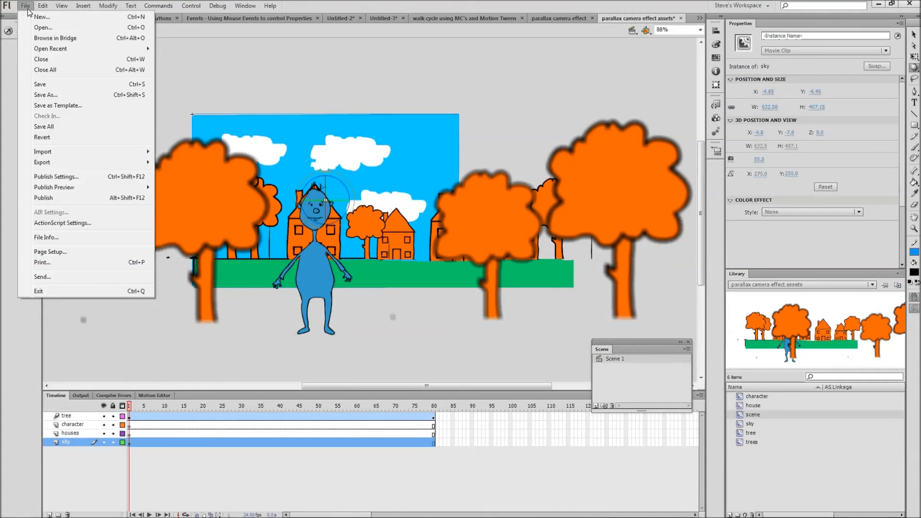